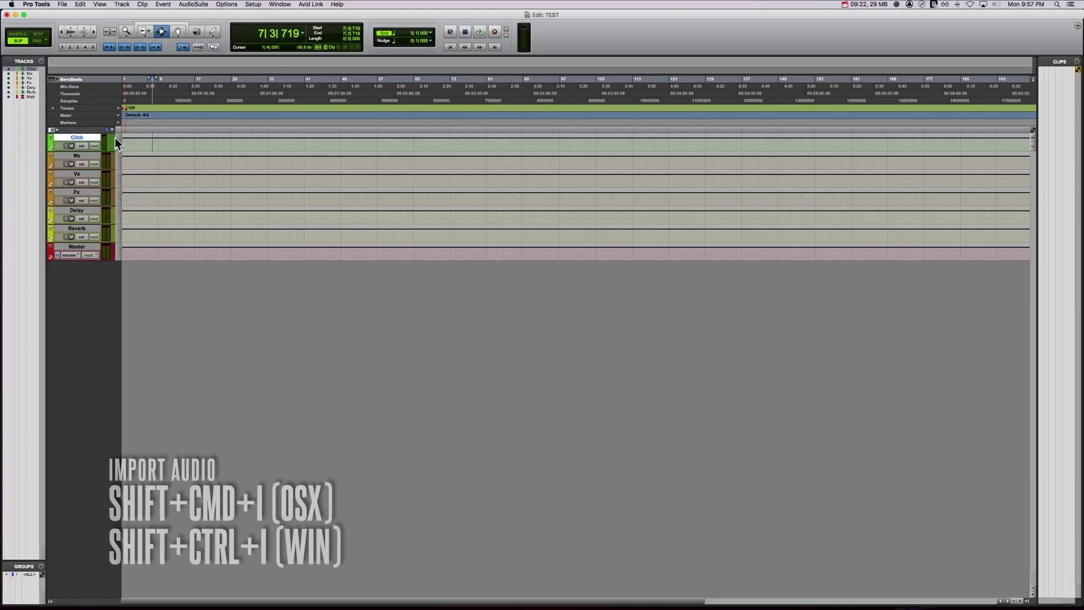
Import Flex.wav from Downloads with Shift+Cmd+I, sending it to the Clip List instead of a new track
{"action": "key", "text": "Return"}
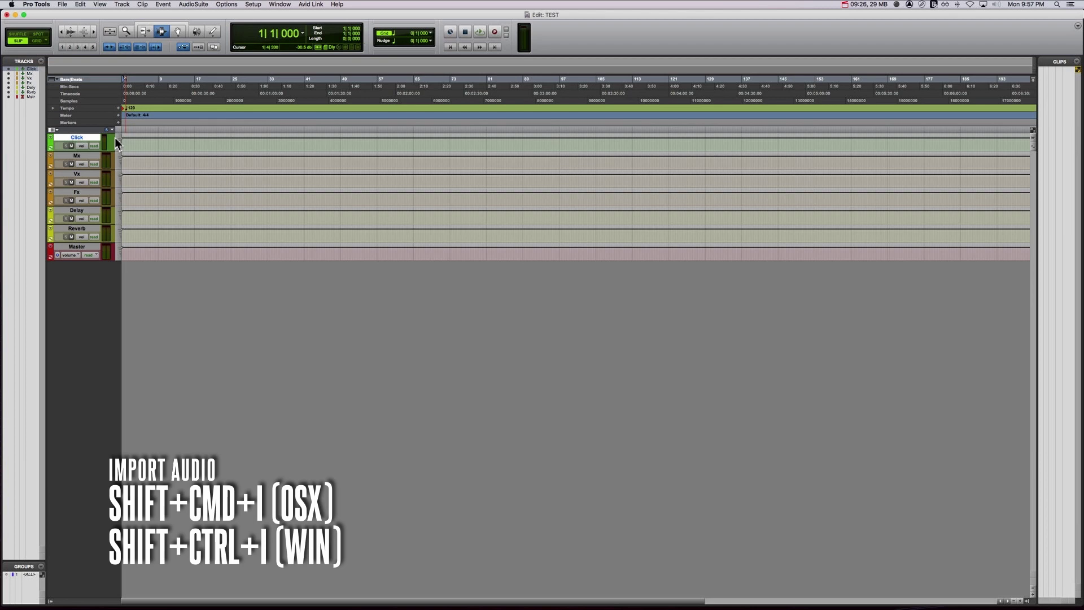
{"action": "key", "text": "shift+super+i"}
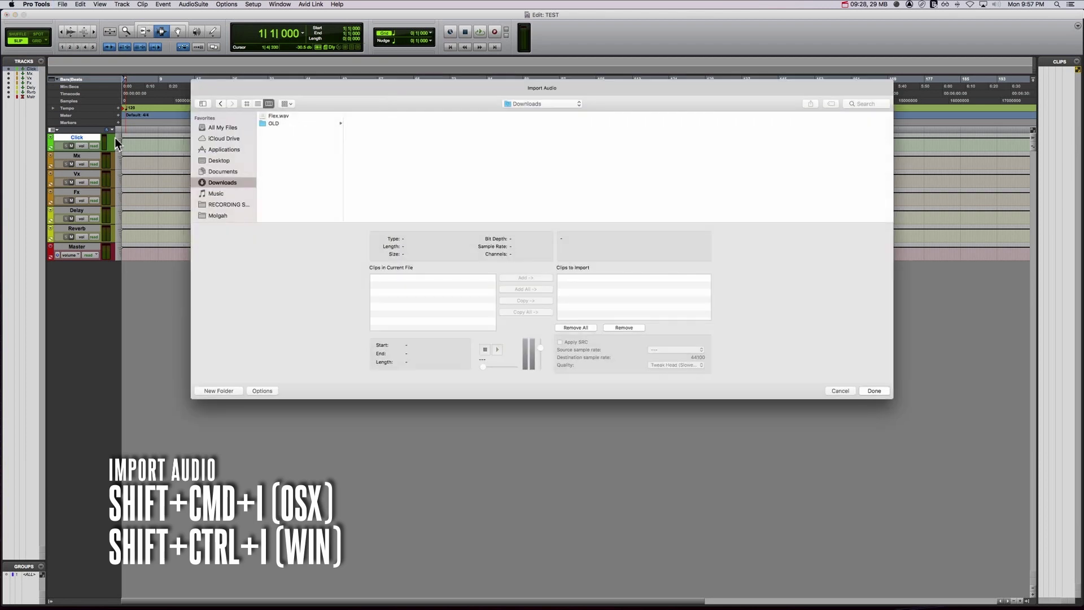
{"action": "left_click", "coordinate": [278, 115]}
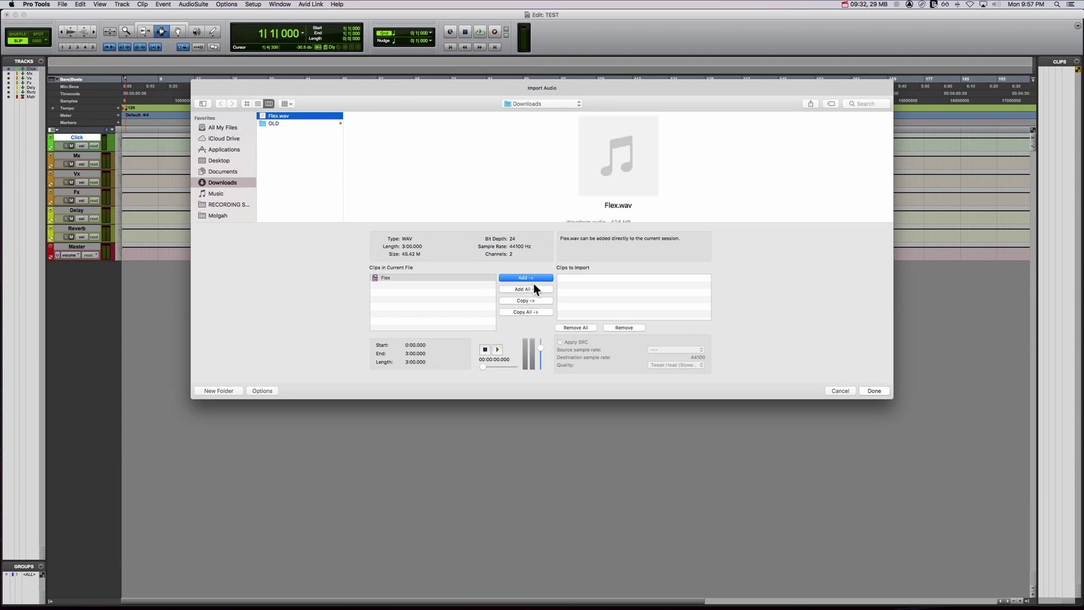
{"action": "left_click", "coordinate": [530, 302]}
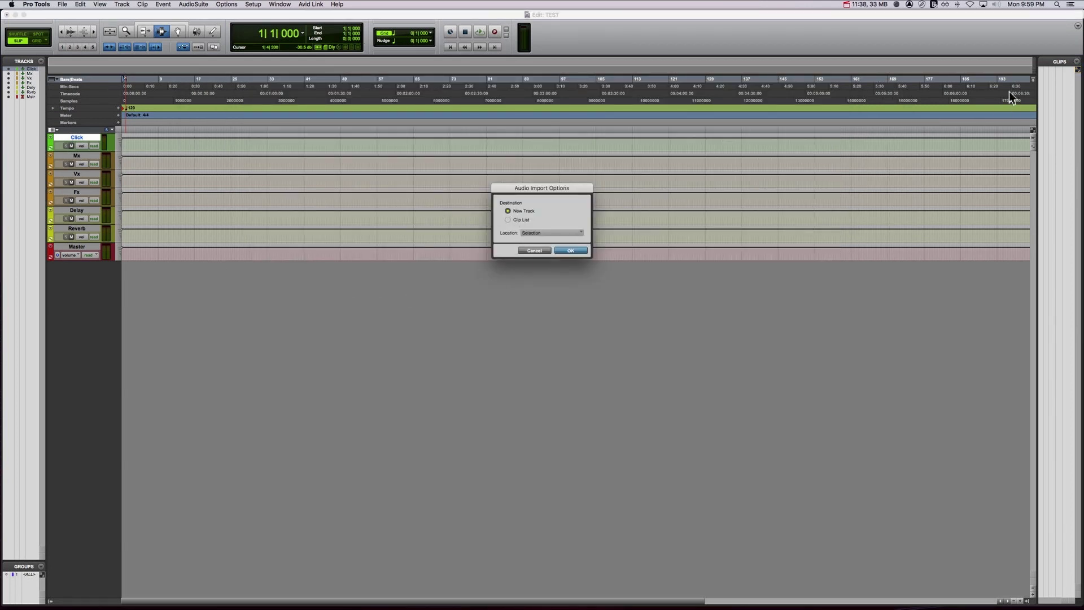
{"action": "left_click", "coordinate": [521, 222]}
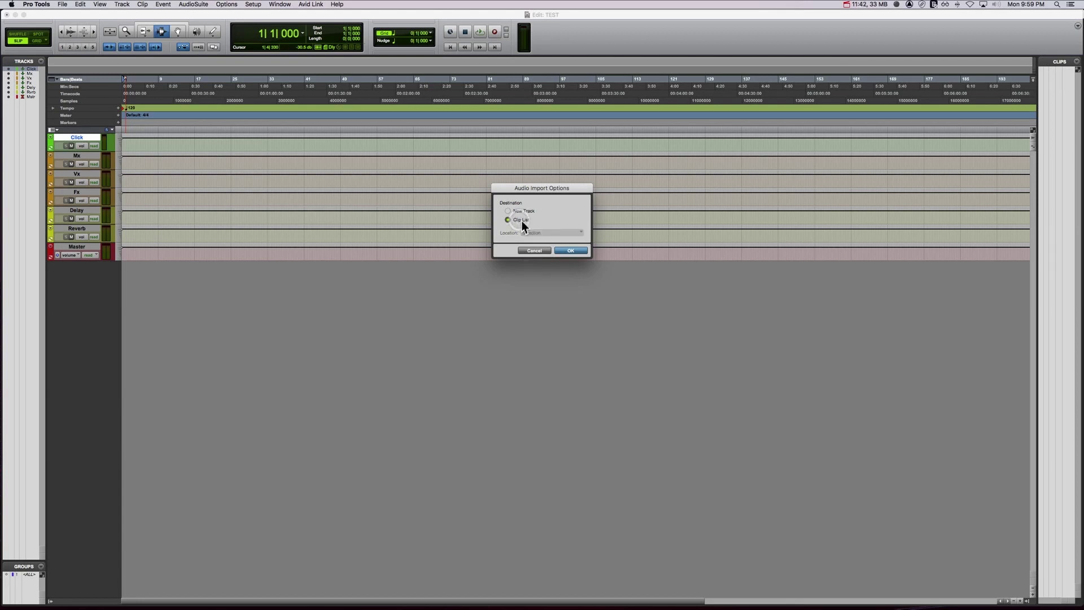
{"action": "left_click", "coordinate": [569, 250]}
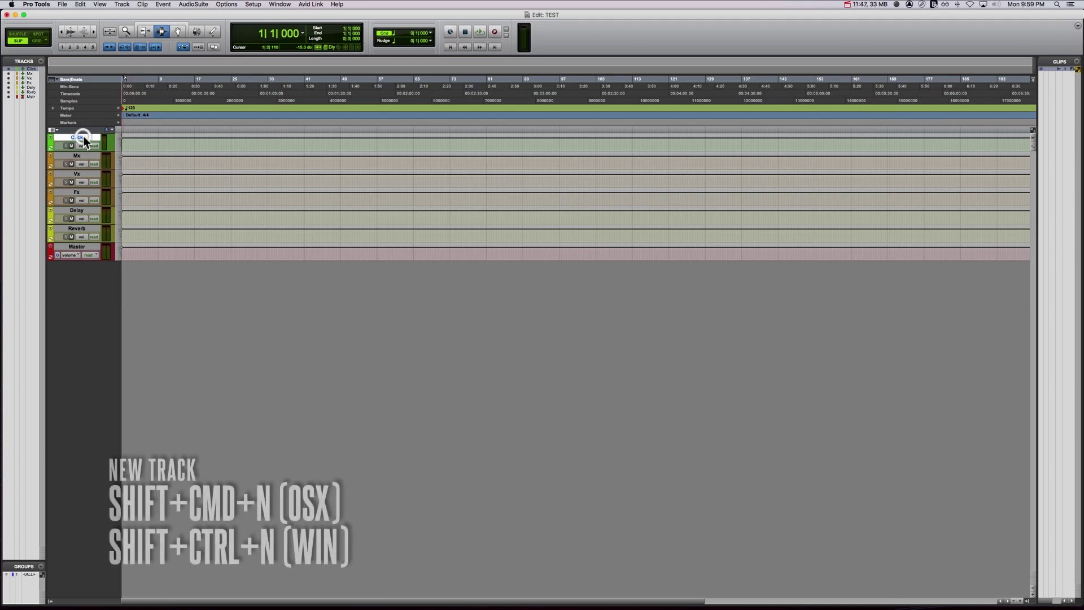
Create a new audio track named Beat and drag the Flex clip onto it at bar 1
{"action": "key", "text": "shift+super+n"}
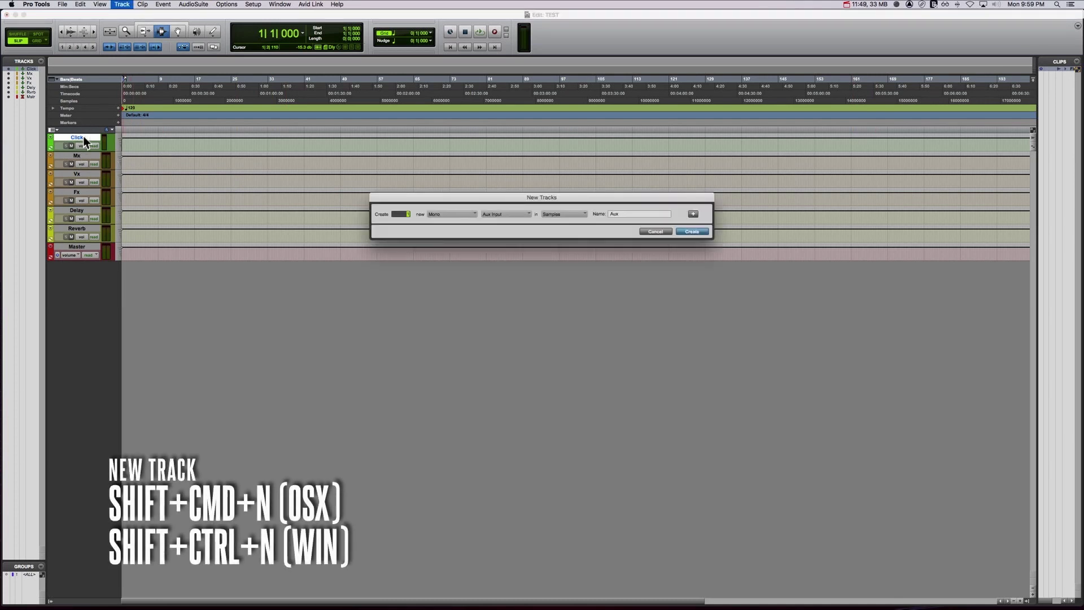
{"action": "key", "text": "super+Up"}
{"action": "key", "text": "Return"}
{"action": "double_click", "coordinate": [78, 156]}
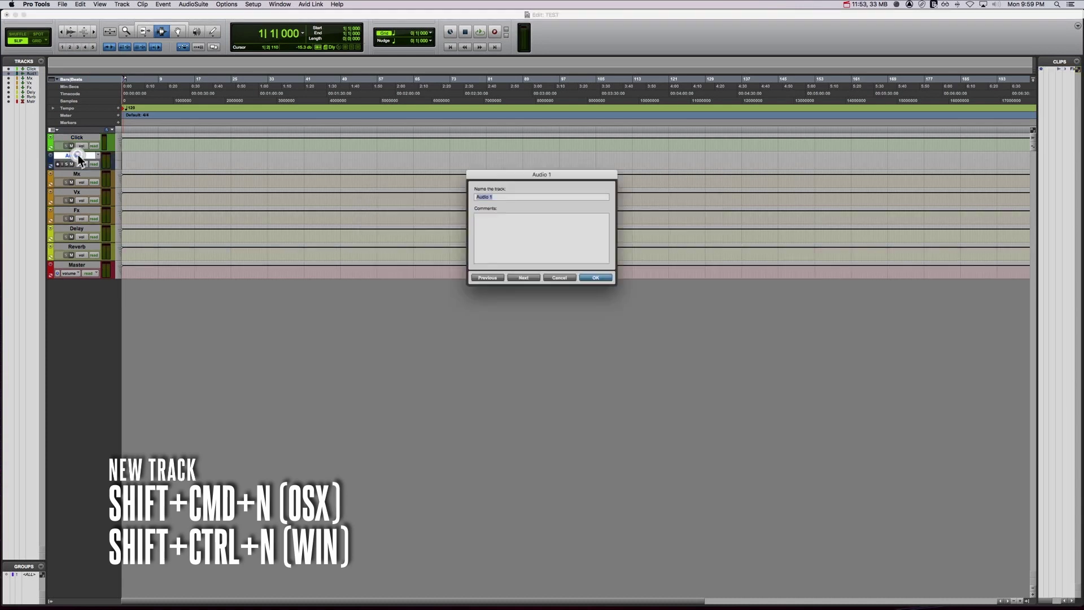
{"action": "type", "text": "Beat"}
{"action": "key", "text": "Return"}
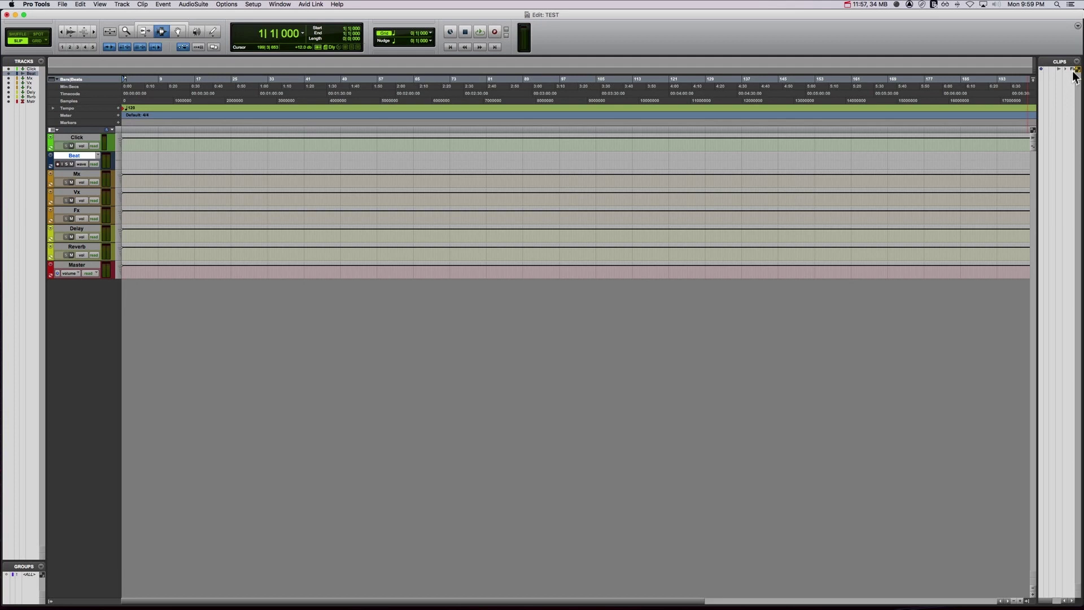
{"action": "left_click_drag", "start_coordinate": [1074, 69], "coordinate": [116, 159]}
{"action": "left_click", "coordinate": [151, 157]}
Play the session from the start, then stop playback around bar 5
{"action": "key", "text": "Return"}
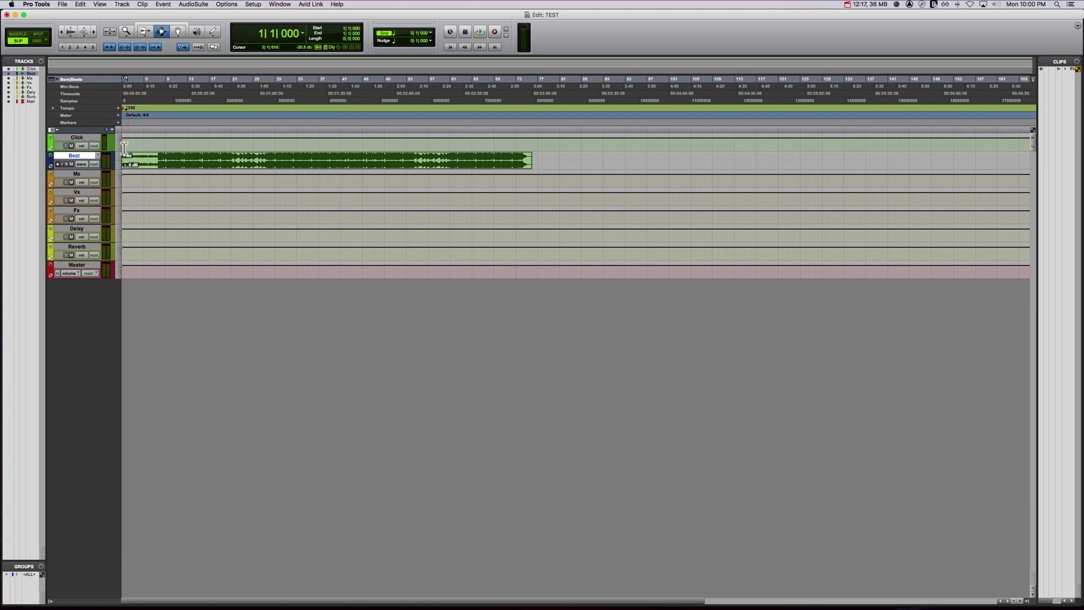
{"action": "left_click", "coordinate": [96, 139]}
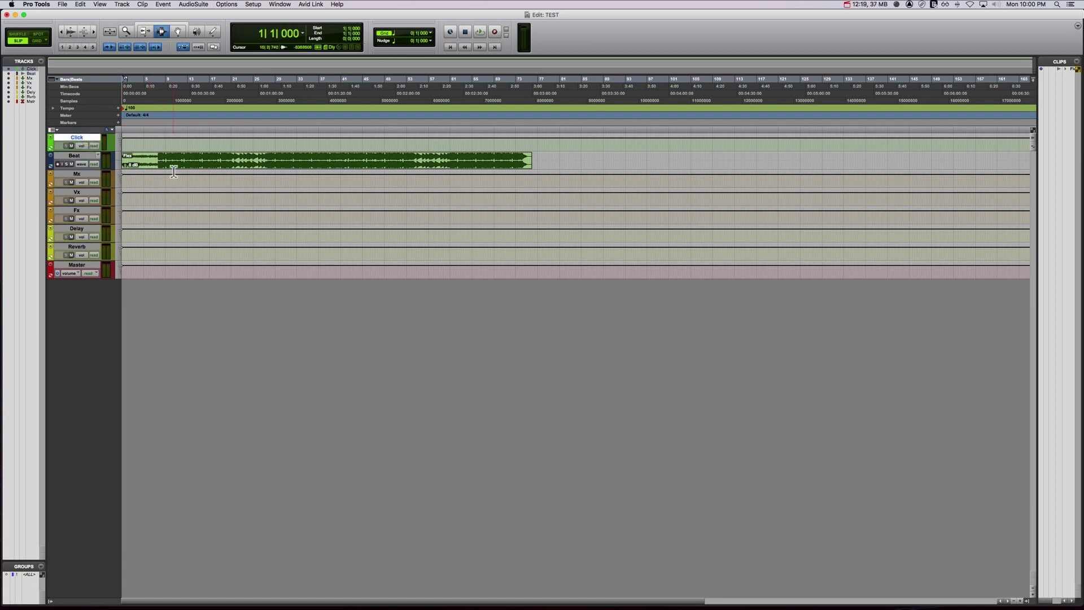
{"action": "key", "text": "space"}
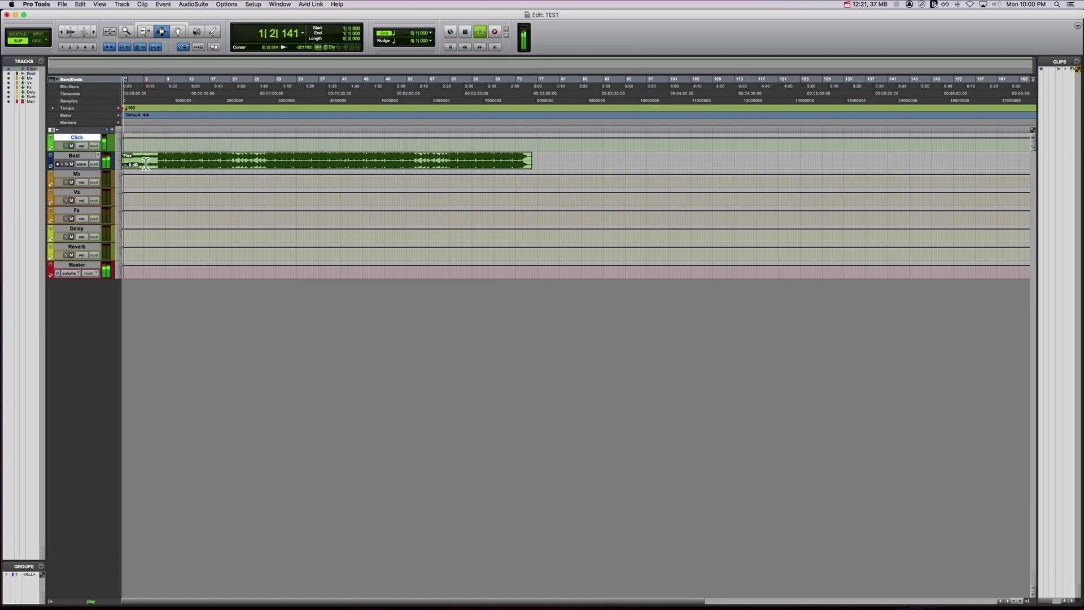
{"action": "left_click", "coordinate": [146, 163]}
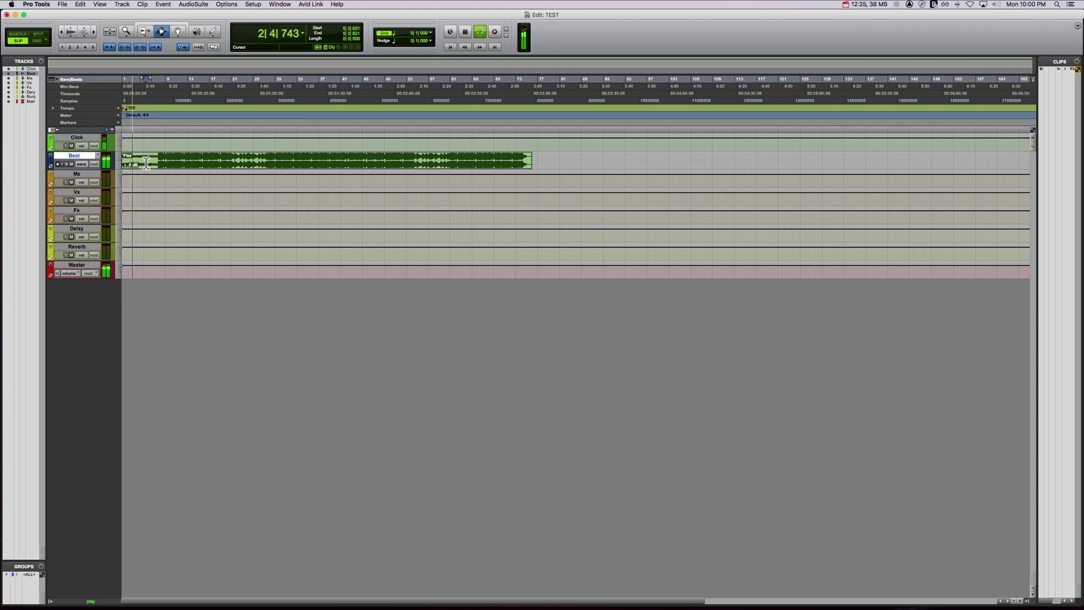
{"action": "key", "text": "space"}
Play the Beat clip from around bar 7, then select a range spanning bars 28 to 38
{"action": "left_click", "coordinate": [157, 158]}
{"action": "key", "text": "space"}
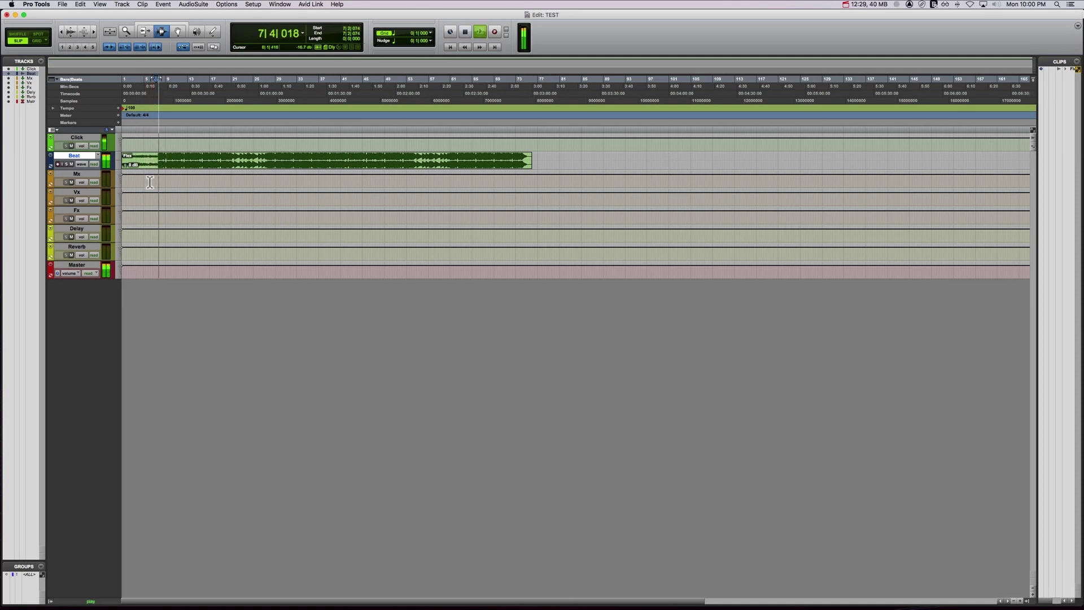
{"action": "key", "text": "space"}
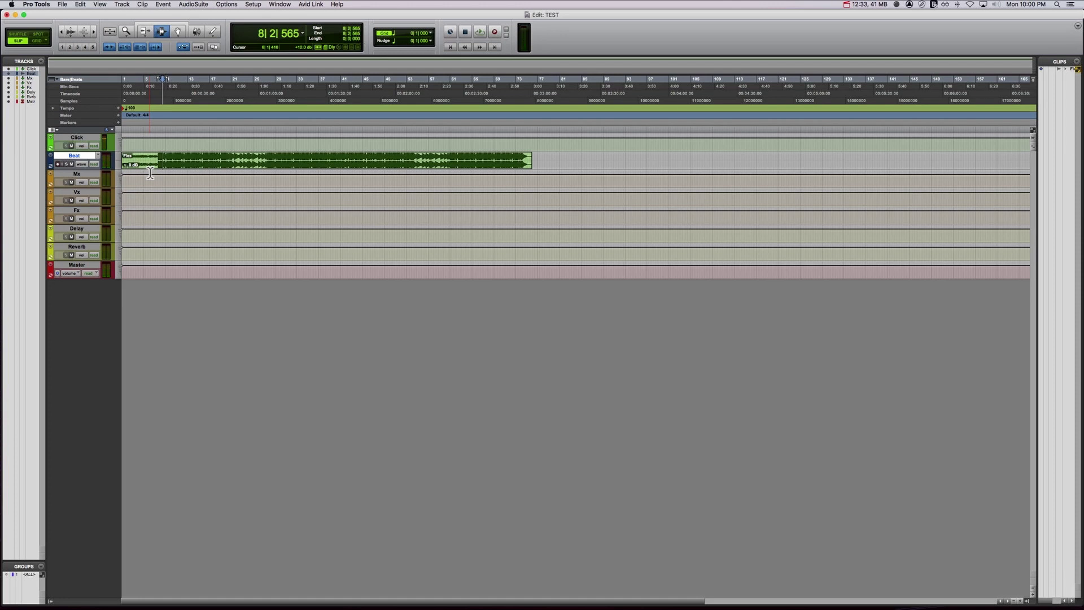
{"action": "left_click_drag", "start_coordinate": [275, 161], "coordinate": [232, 163]}
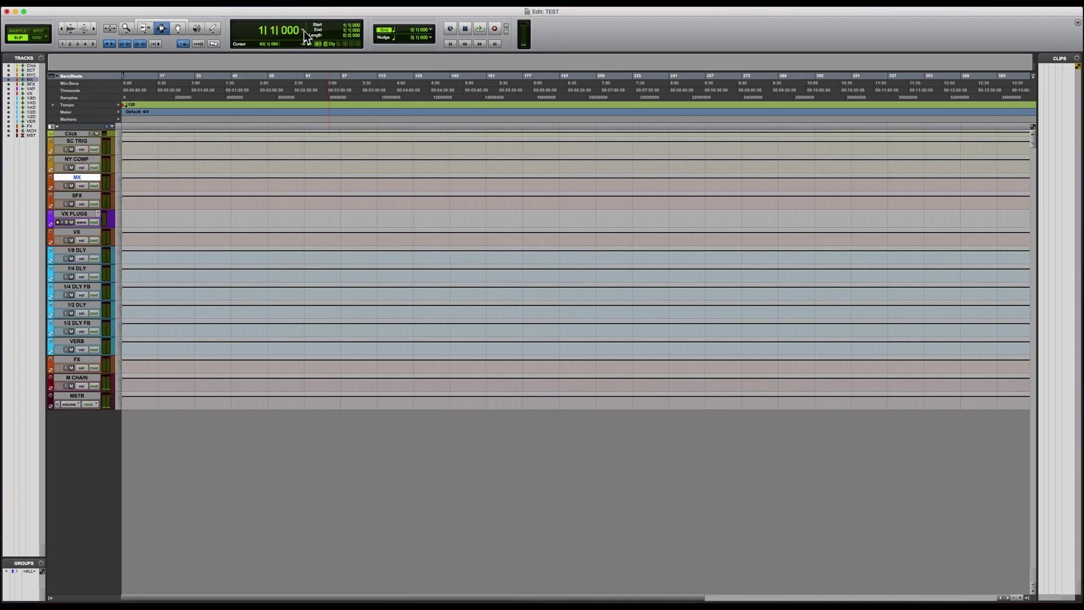
{"action": "left_click", "coordinate": [303, 31]}
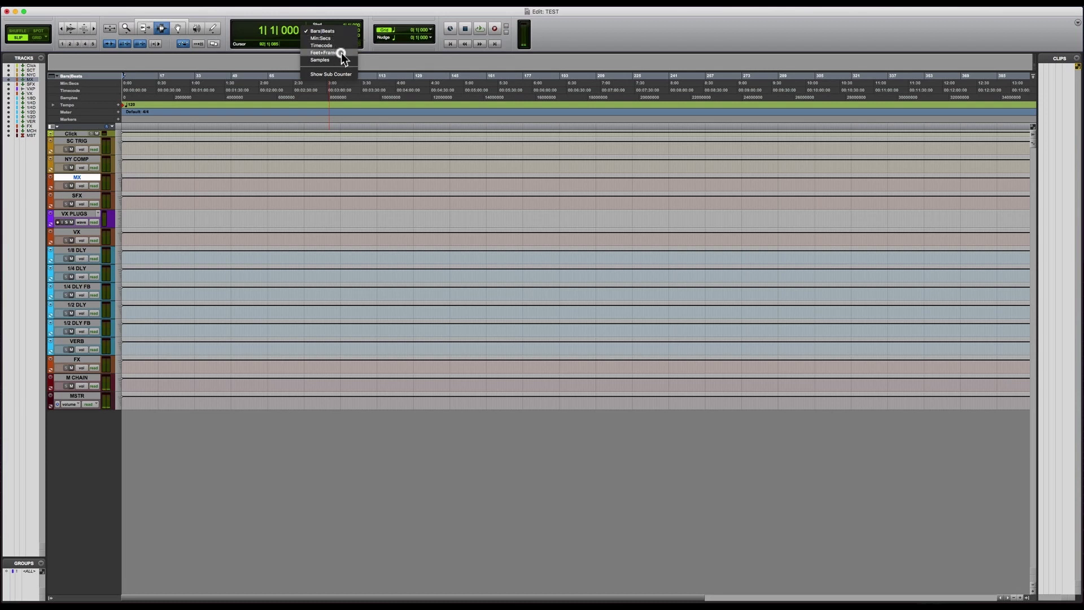
{"action": "left_click", "coordinate": [314, 32]}
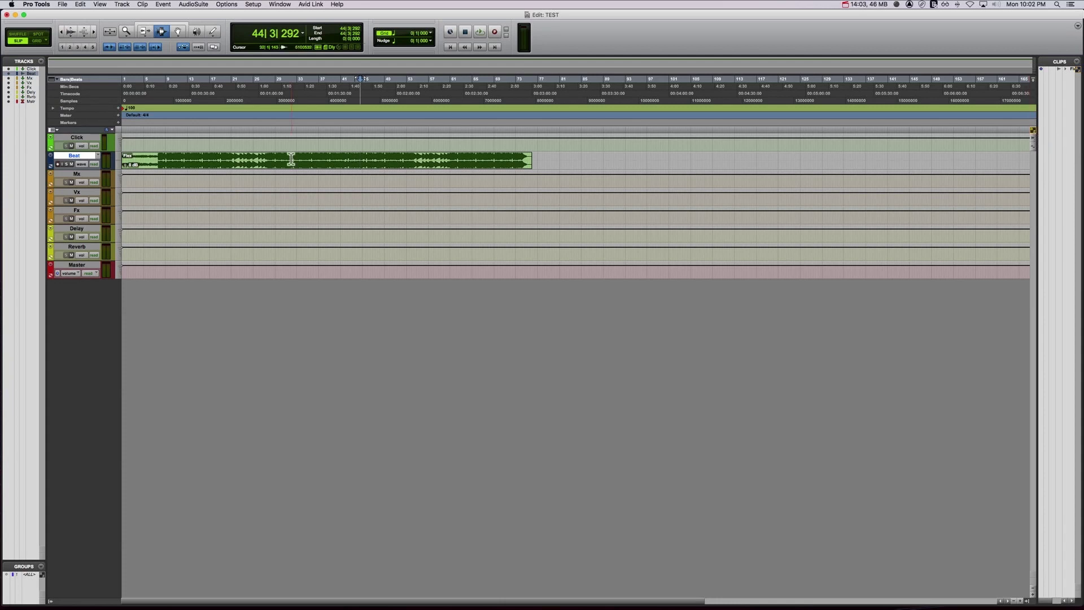
Zoom the timeline in and out around the Beat clip with the T and R keys
{"action": "left_click", "coordinate": [154, 161]}
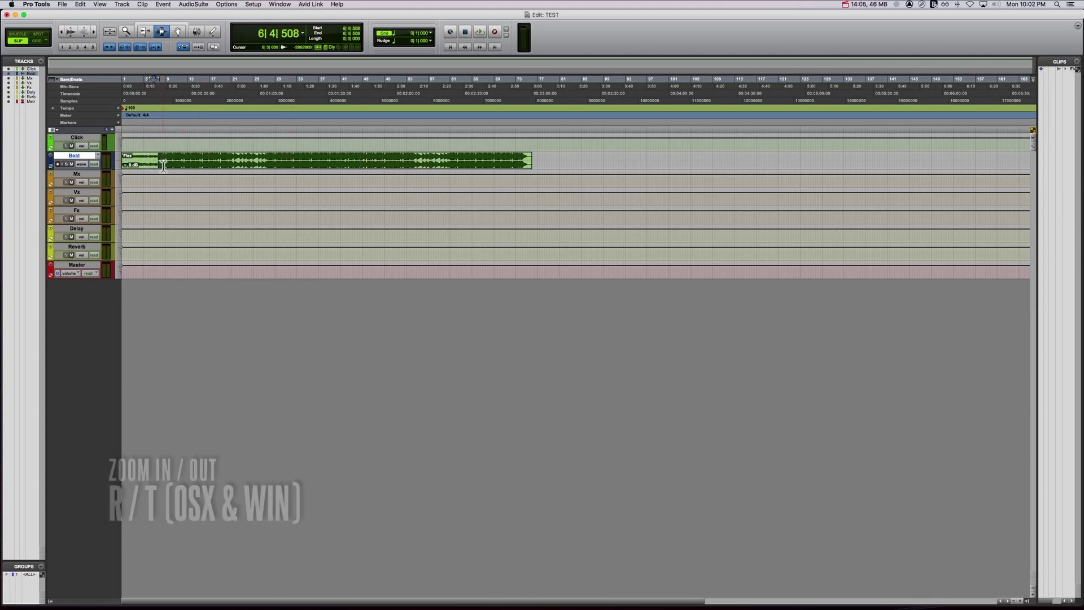
{"action": "key", "text": "t"}
{"action": "key", "text": "t"}
{"action": "key", "text": "t"}
{"action": "key", "text": "r"}
{"action": "key", "text": "r"}
{"action": "key", "text": "r"}
{"action": "key", "text": "r"}
{"action": "key", "text": "t"}
{"action": "key", "text": "t"}
{"action": "key", "text": "t"}
{"action": "key", "text": "t"}
{"action": "key", "text": "t"}
{"action": "key", "text": "r"}
{"action": "key", "text": "r"}
{"action": "key", "text": "r"}
{"action": "key", "text": "t"}
{"action": "key", "text": "r"}
Enable Tab to Transients and zoom in around the end of bar 6
{"action": "left_click", "coordinate": [170, 162]}
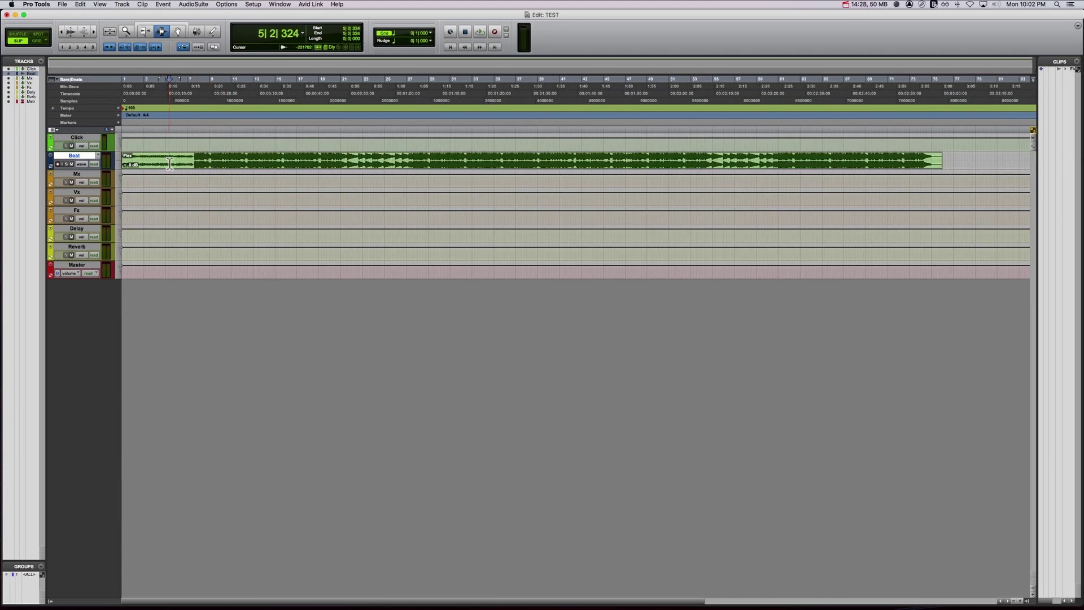
{"action": "left_click", "coordinate": [109, 47]}
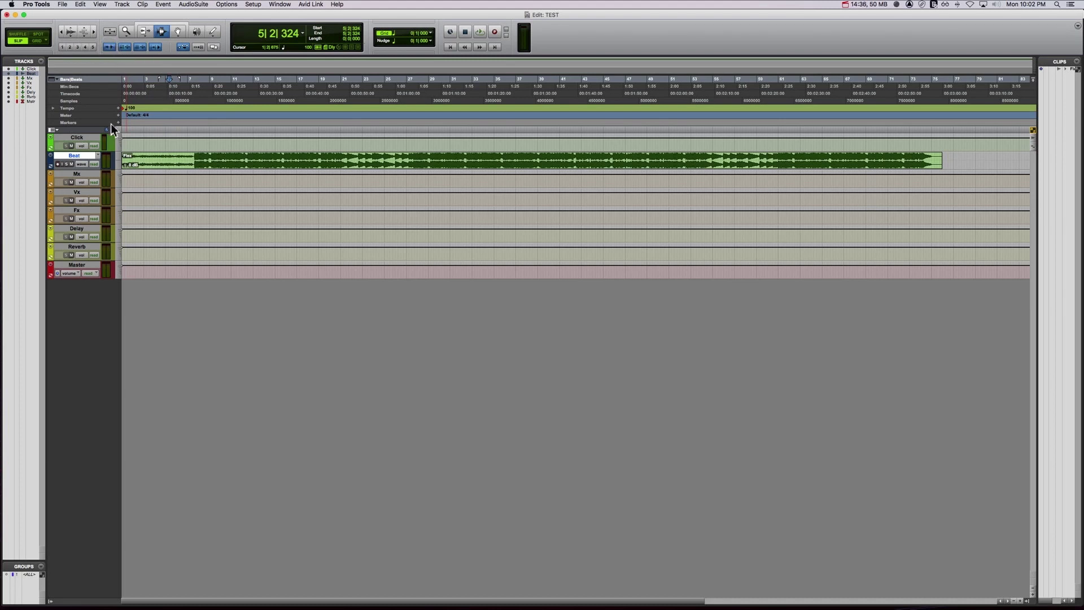
{"action": "left_click", "coordinate": [187, 162]}
{"action": "key", "text": "super+bracketright"}
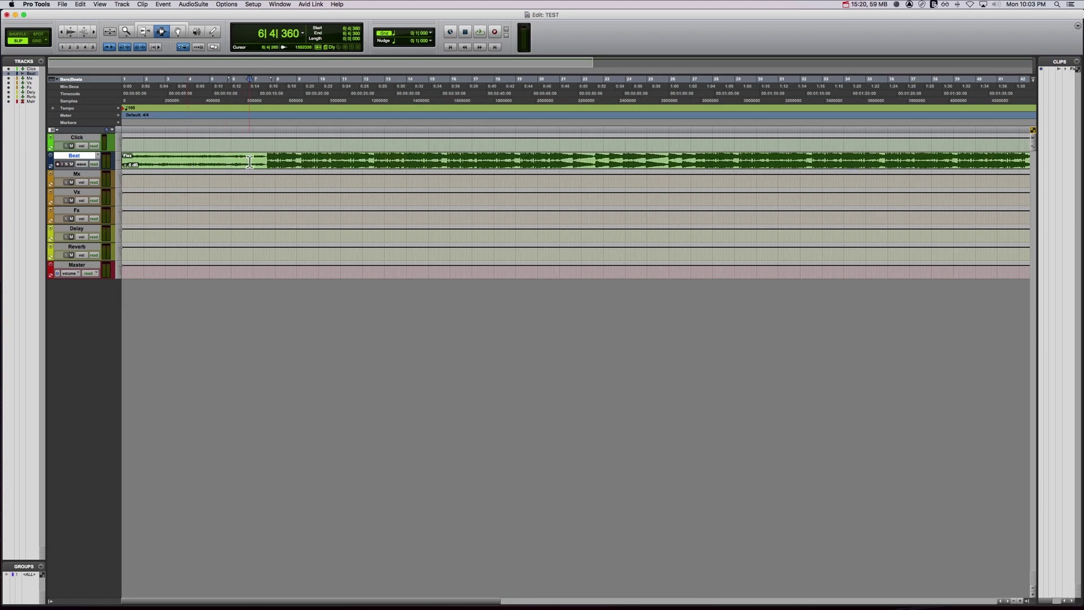
Make the Beat track taller and zoom in closely on the first hit near bar 7
{"action": "left_click", "coordinate": [119, 158]}
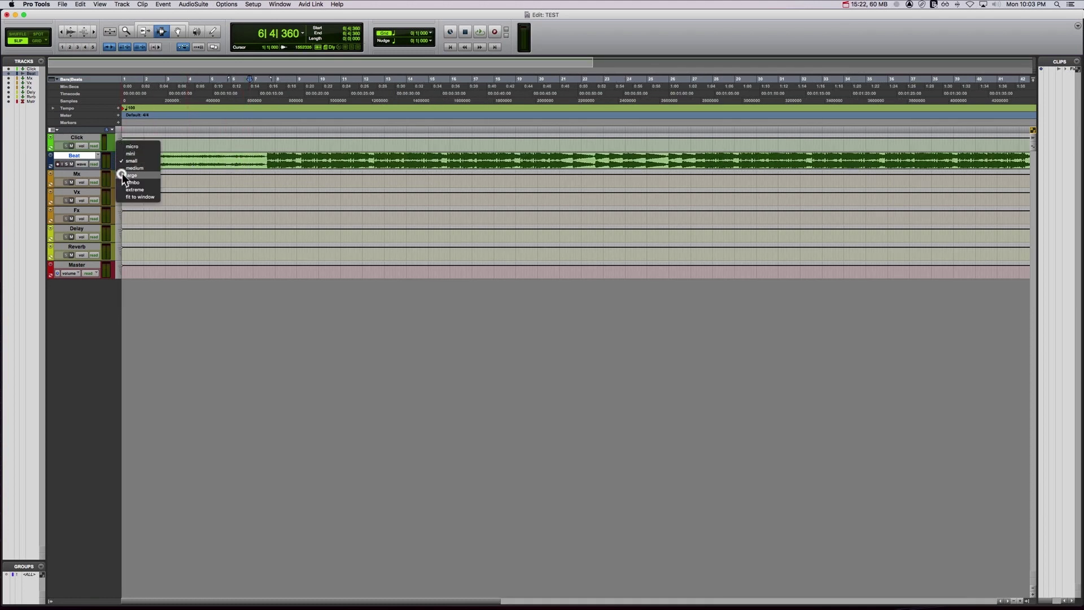
{"action": "left_click", "coordinate": [122, 174]}
{"action": "left_click", "coordinate": [254, 181]}
{"action": "key", "text": "super+bracketright"}
{"action": "key", "text": "super+bracketright"}
{"action": "key", "text": "super+bracketright"}
{"action": "key", "text": "super+bracketright"}
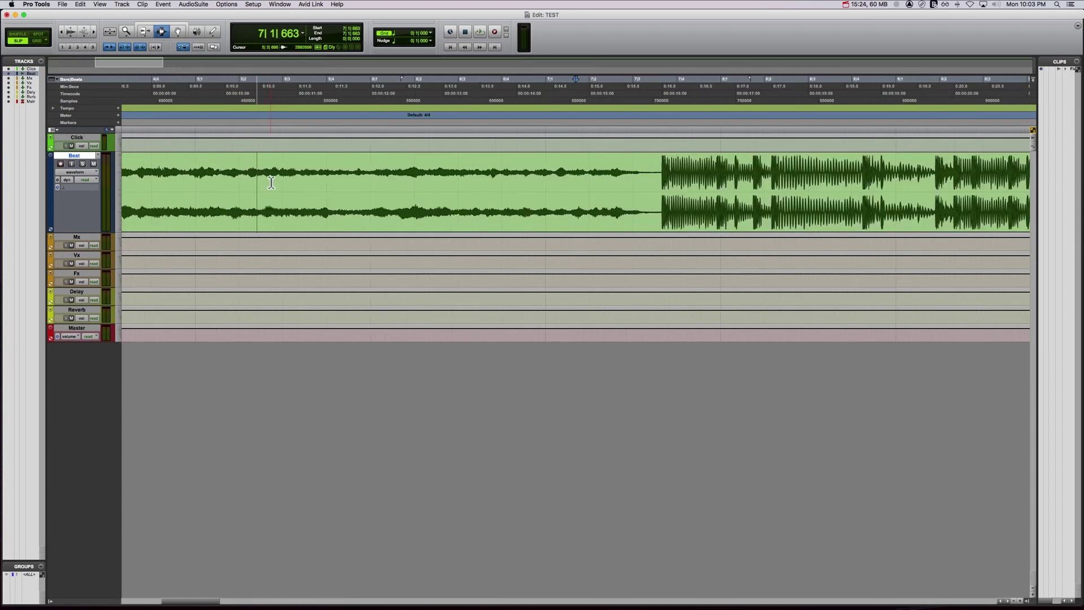
{"action": "scroll", "coordinate": [368, 185], "scroll_direction": "right", "scroll_amount": 3}
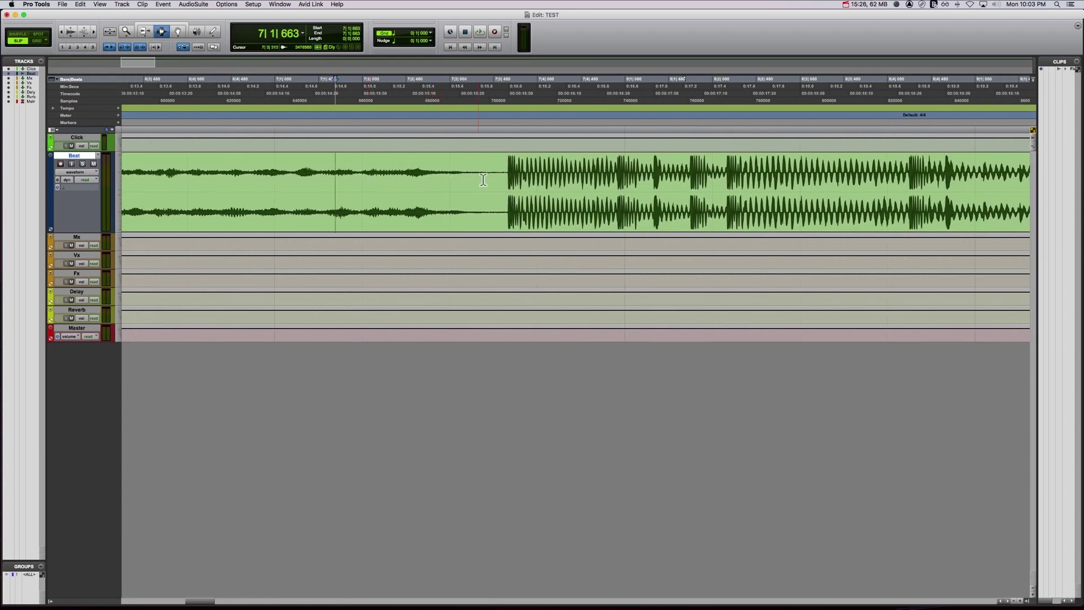
{"action": "left_click", "coordinate": [507, 172]}
{"action": "key", "text": "super+bracketright"}
{"action": "key", "text": "super+bracketright"}
{"action": "key", "text": "super+bracketright"}
{"action": "key", "text": "super+bracketright"}
{"action": "key", "text": "super+bracketright"}
{"action": "key", "text": "super+bracketright"}
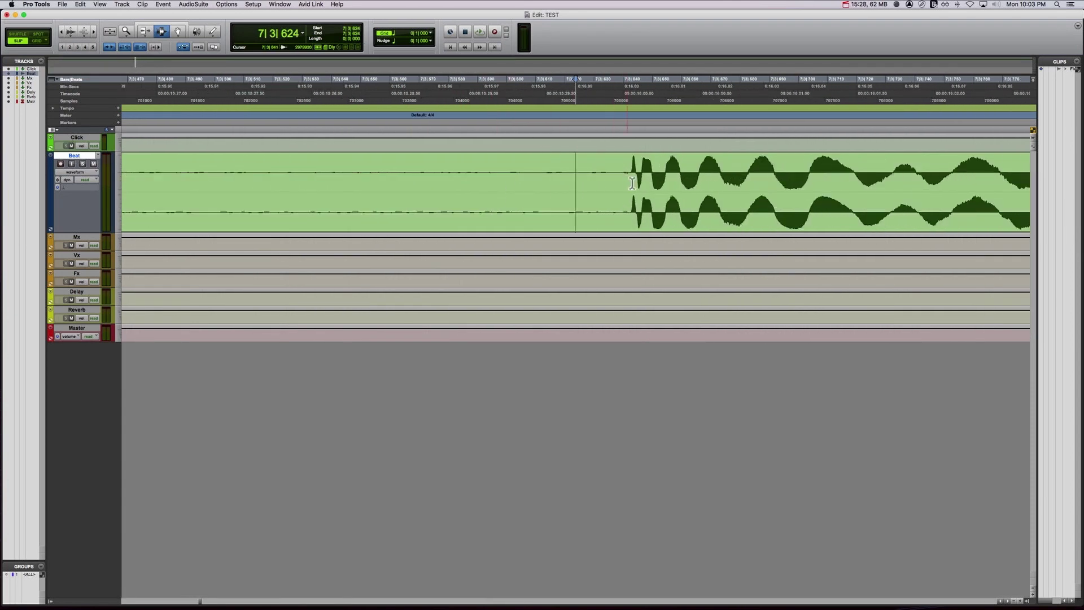
{"action": "left_click", "coordinate": [669, 182]}
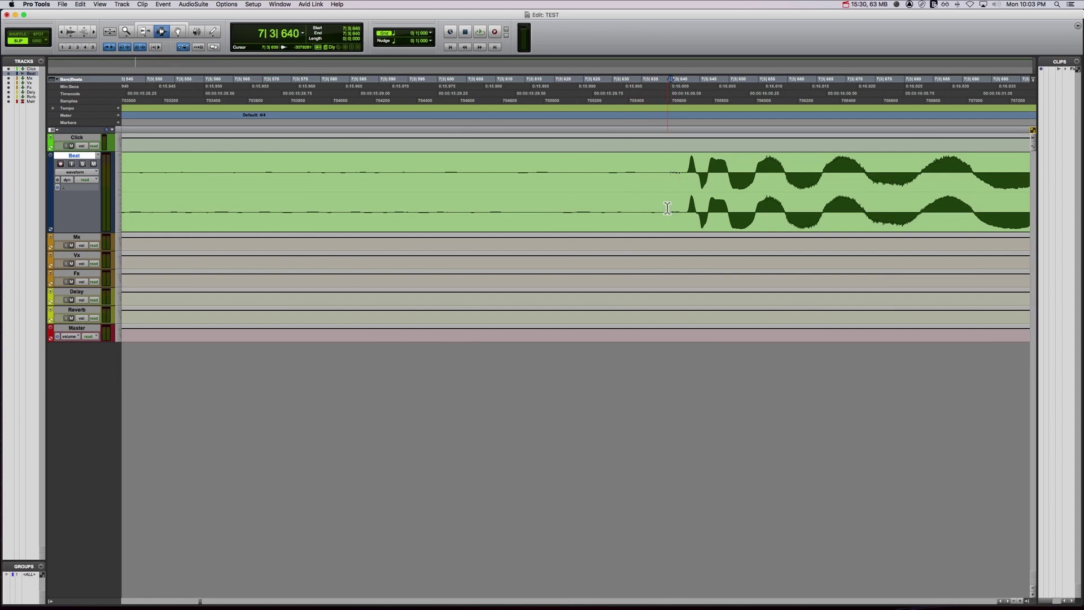
{"action": "key", "text": "super+bracketleft"}
{"action": "key", "text": "super+bracketleft"}
{"action": "key", "text": "super+bracketleft"}
Trim the Flex clip so it starts at the first transient, 7|3|640
{"action": "left_click", "coordinate": [479, 179]}
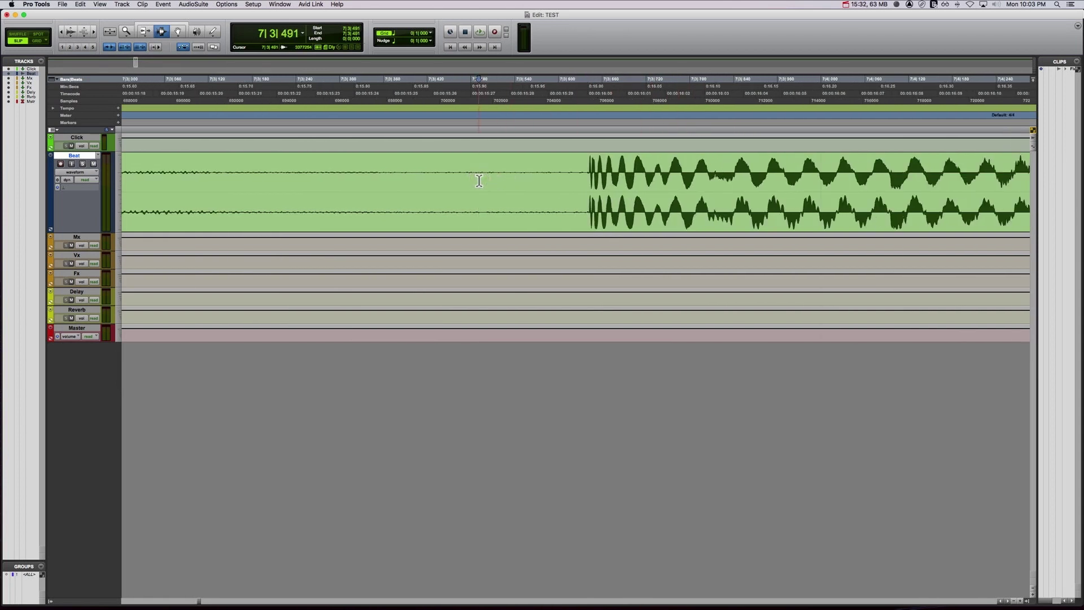
{"action": "left_click", "coordinate": [385, 186]}
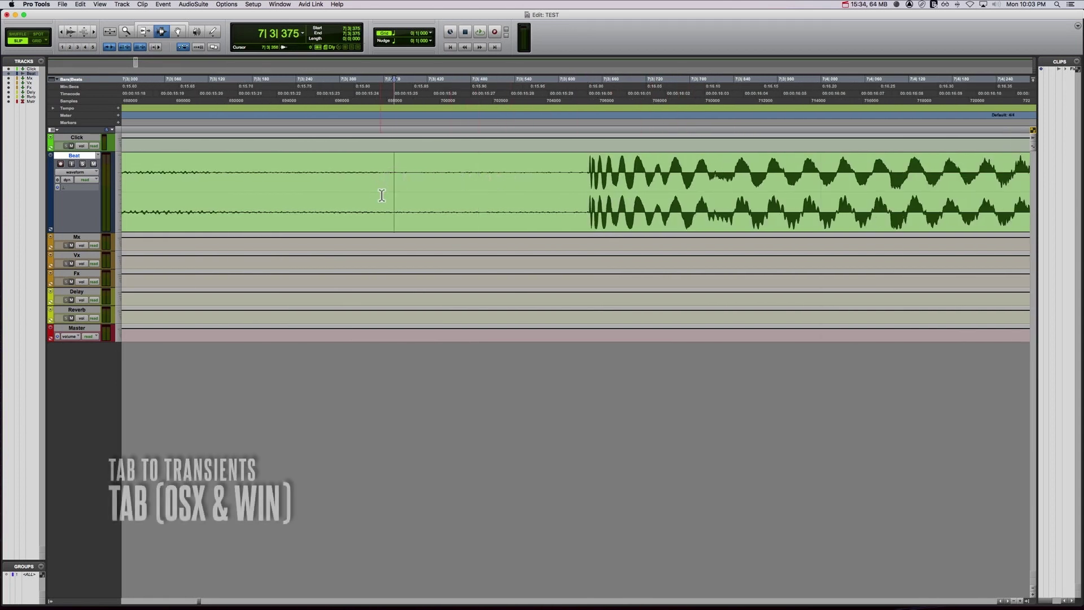
{"action": "key", "text": "Tab"}
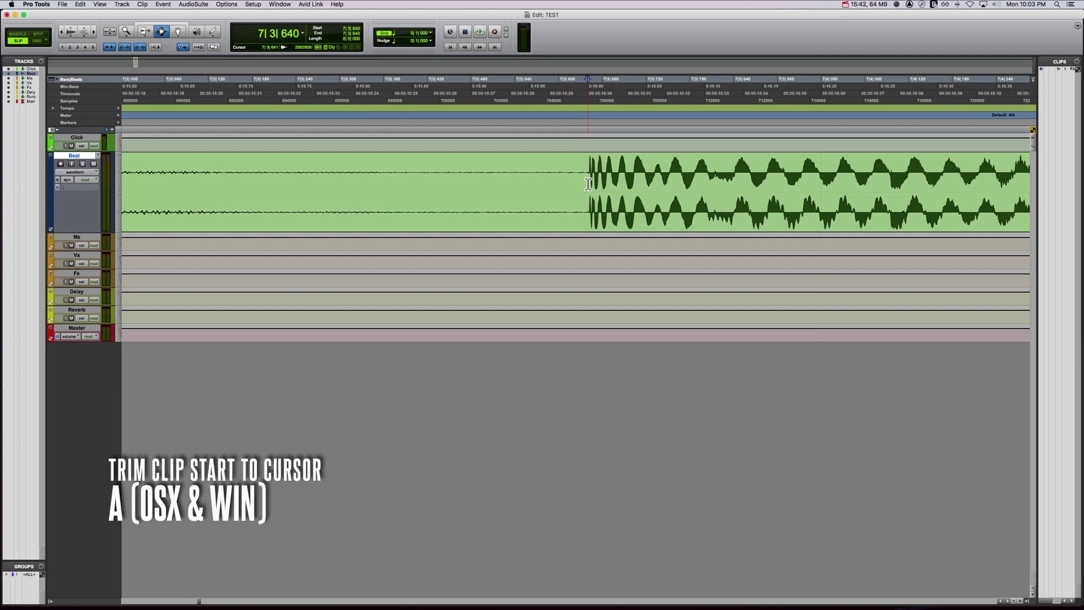
{"action": "key", "text": "a"}
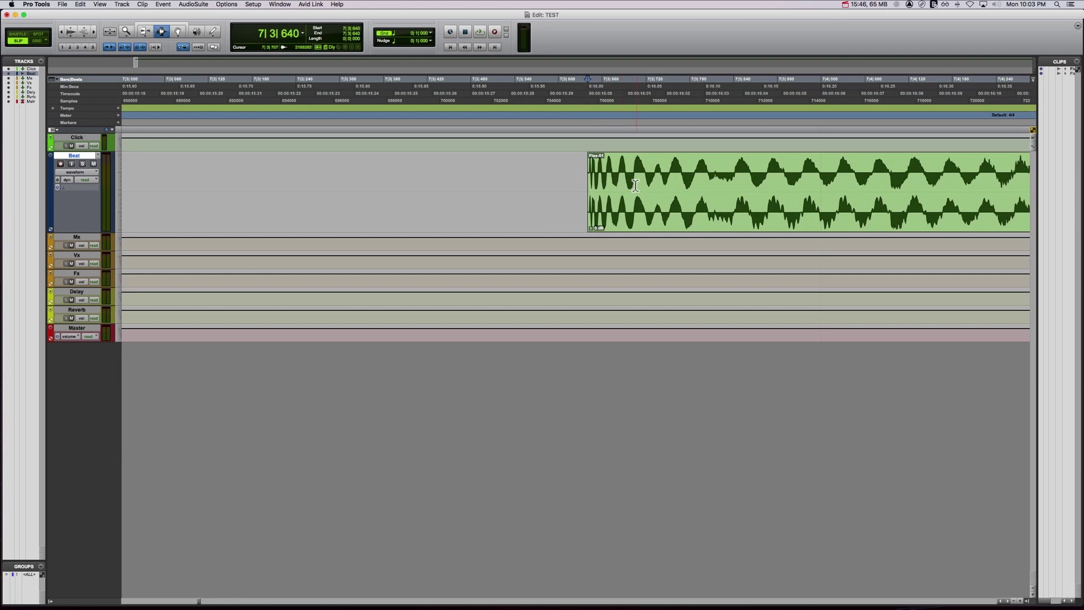
Zoom back out, play the trimmed beat, and deselect the clip
{"action": "key", "text": "r"}
{"action": "key", "text": "r"}
{"action": "key", "text": "r"}
{"action": "key", "text": "r"}
{"action": "key", "text": "r"}
{"action": "key", "text": "r"}
{"action": "key", "text": "r"}
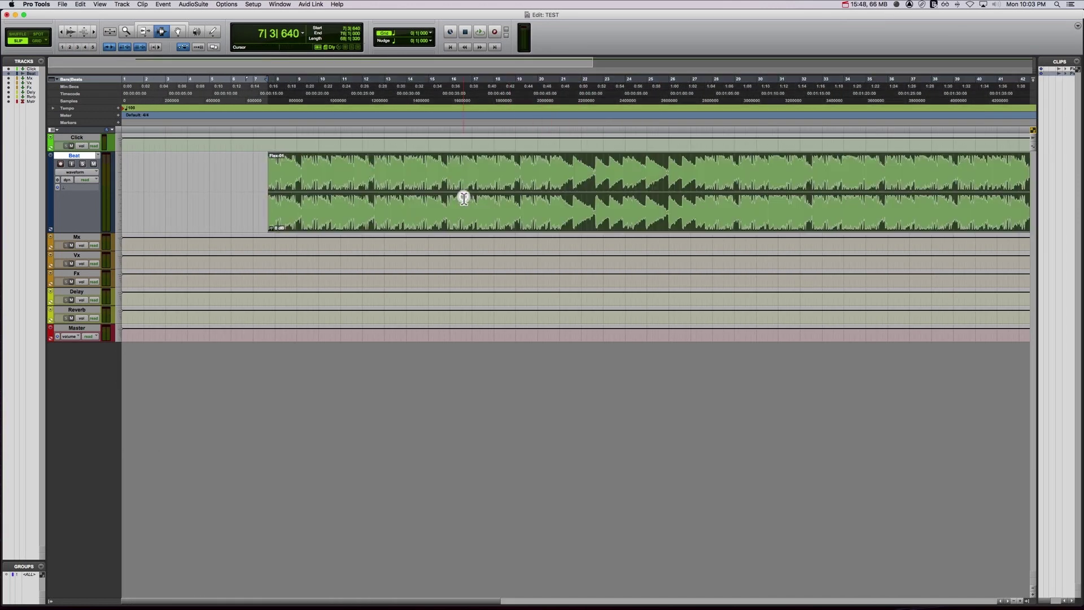
{"action": "left_click", "coordinate": [260, 188]}
{"action": "key", "text": "space"}
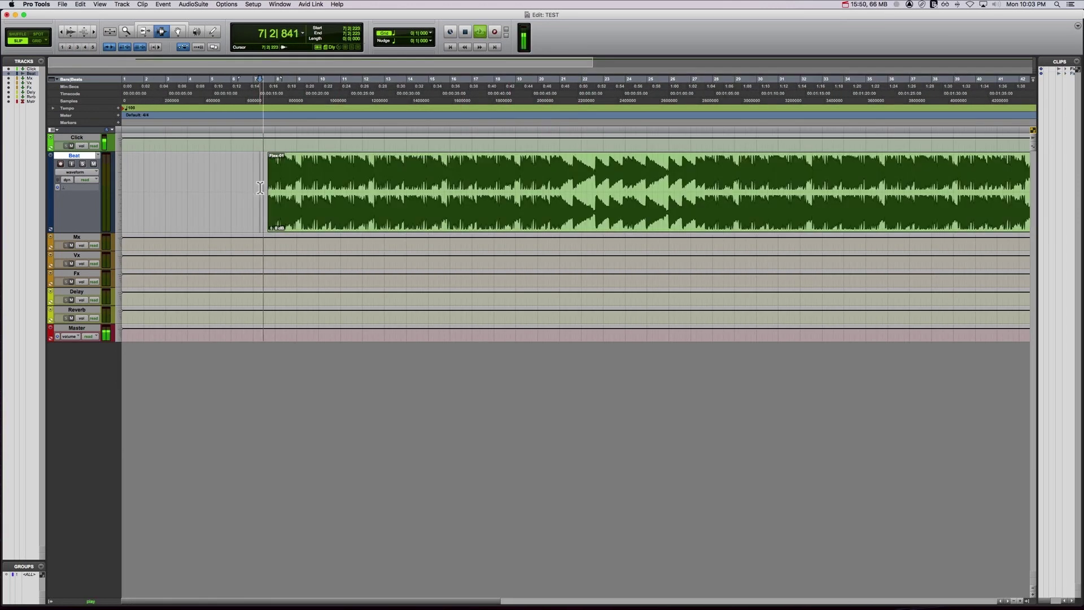
{"action": "key", "text": "space"}
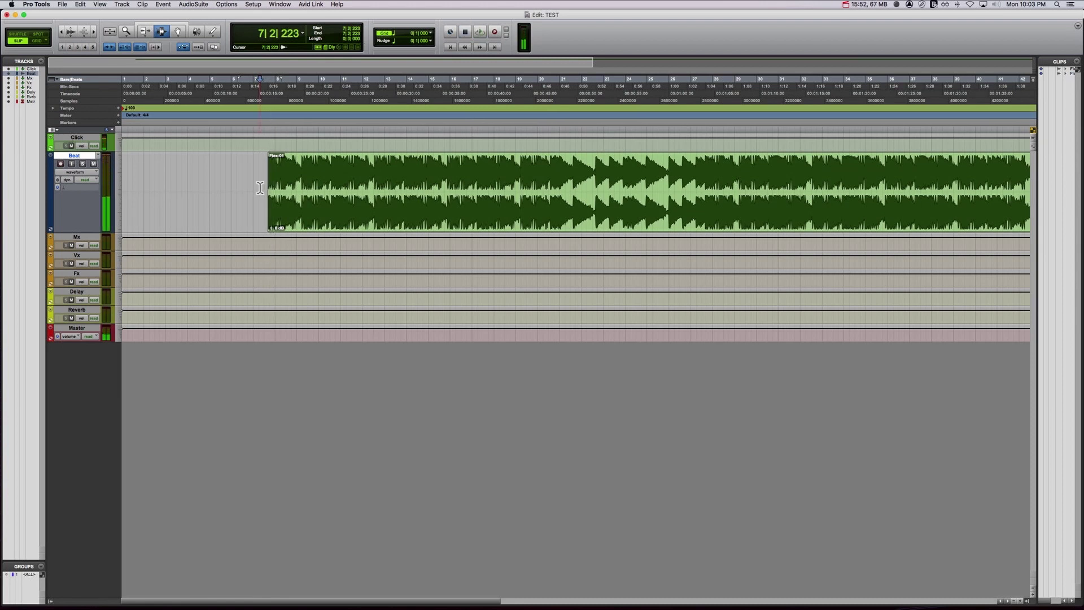
{"action": "left_click", "coordinate": [366, 189]}
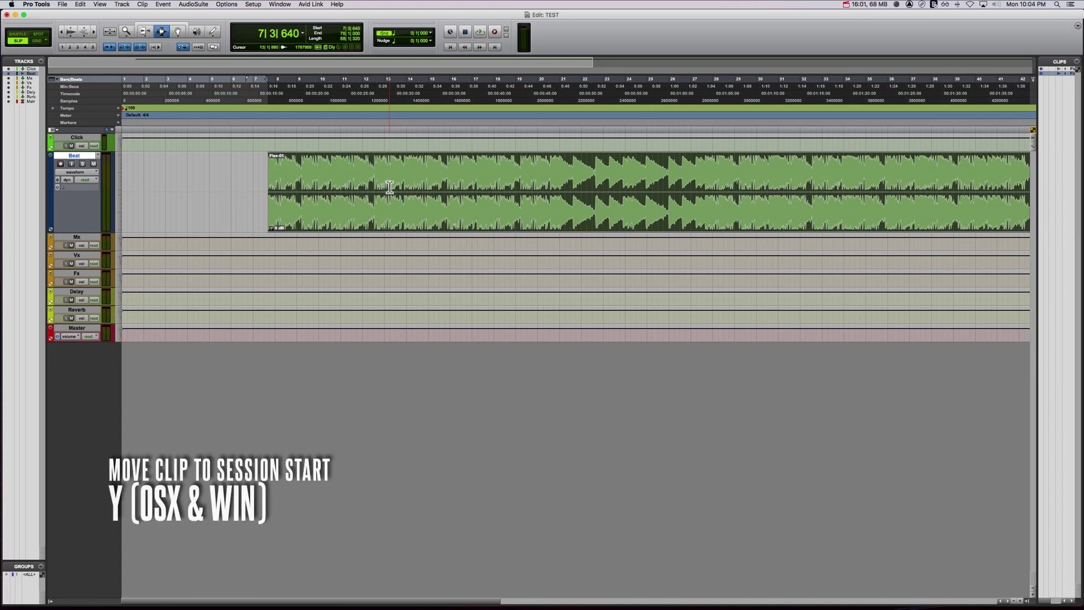
Move the trimmed Flex clip to bar 1 with Y and play it from the session start
{"action": "key", "text": "y"}
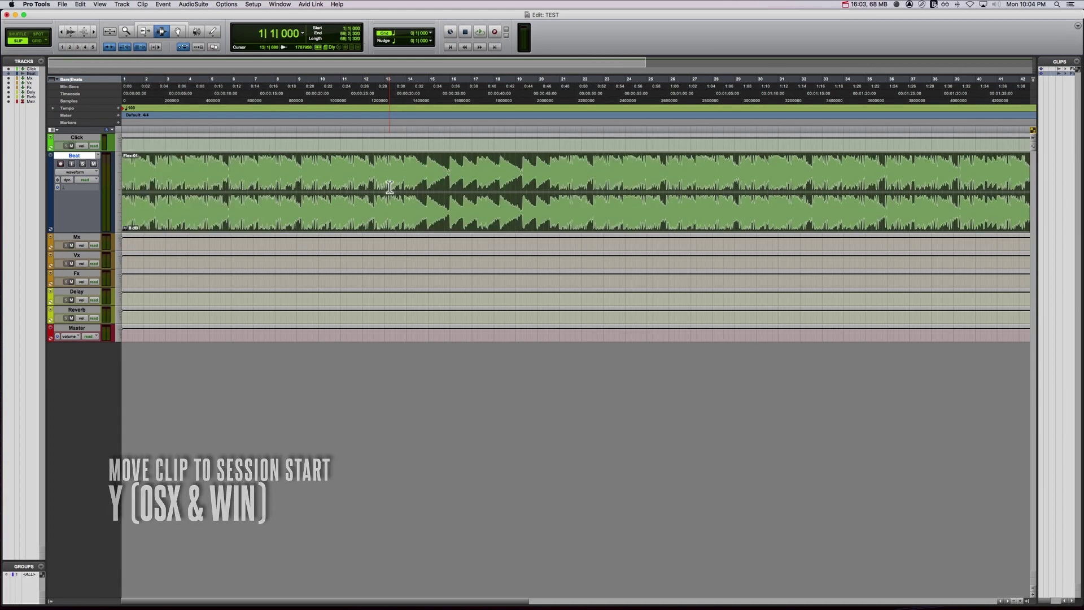
{"action": "key", "text": "Return"}
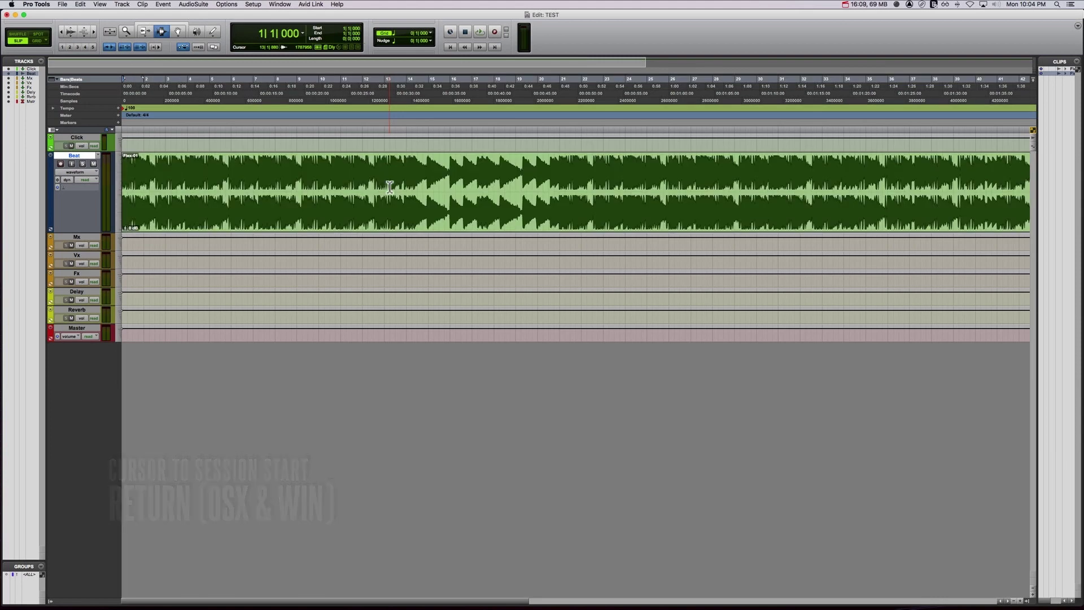
{"action": "key", "text": "space"}
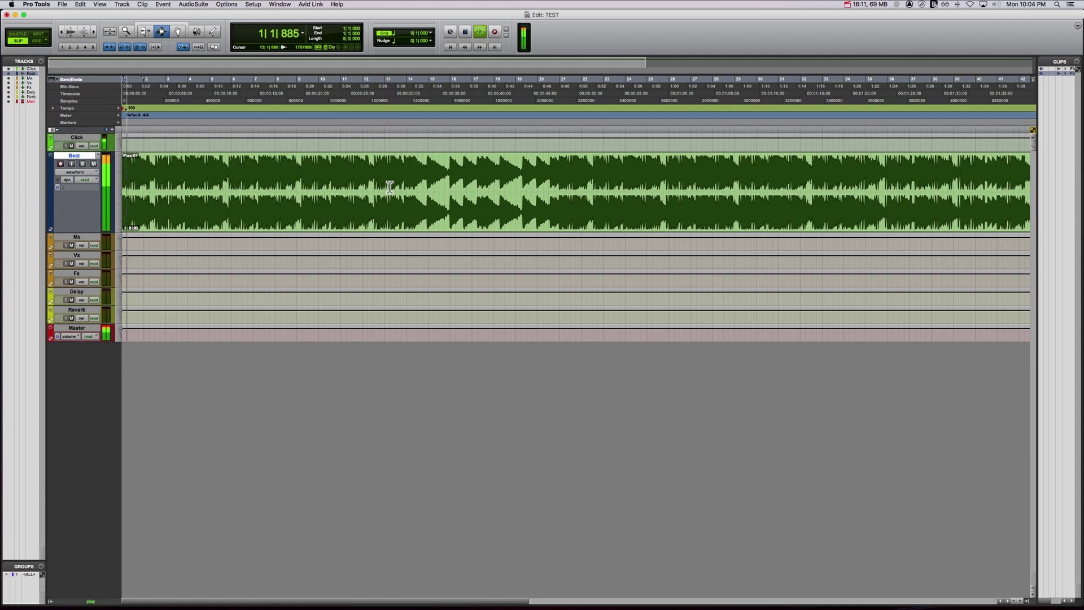
{"action": "key", "text": "space"}
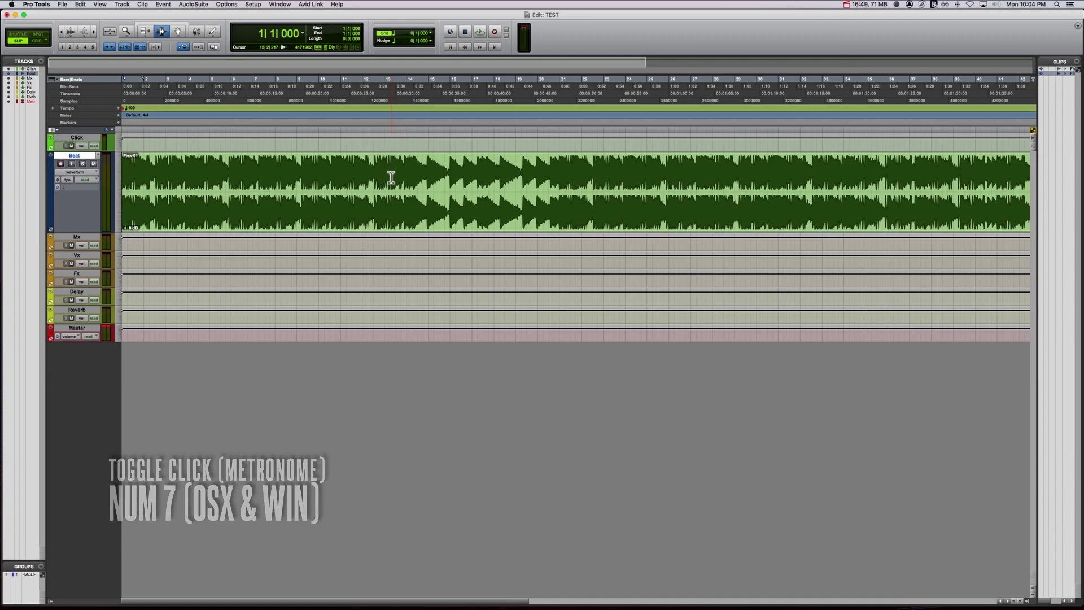
Show the floating Transport window with Cmd+Num 1 or the Window menu, and select its Tempo field
{"action": "key", "text": "space"}
{"action": "key", "text": "space"}
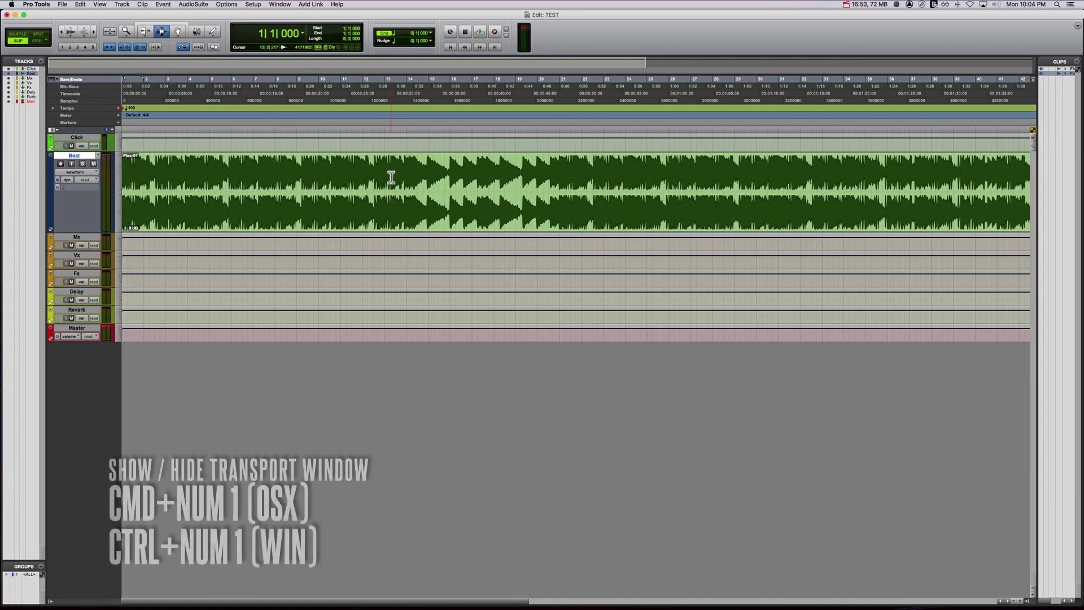
{"action": "key", "text": "super+KP_1"}
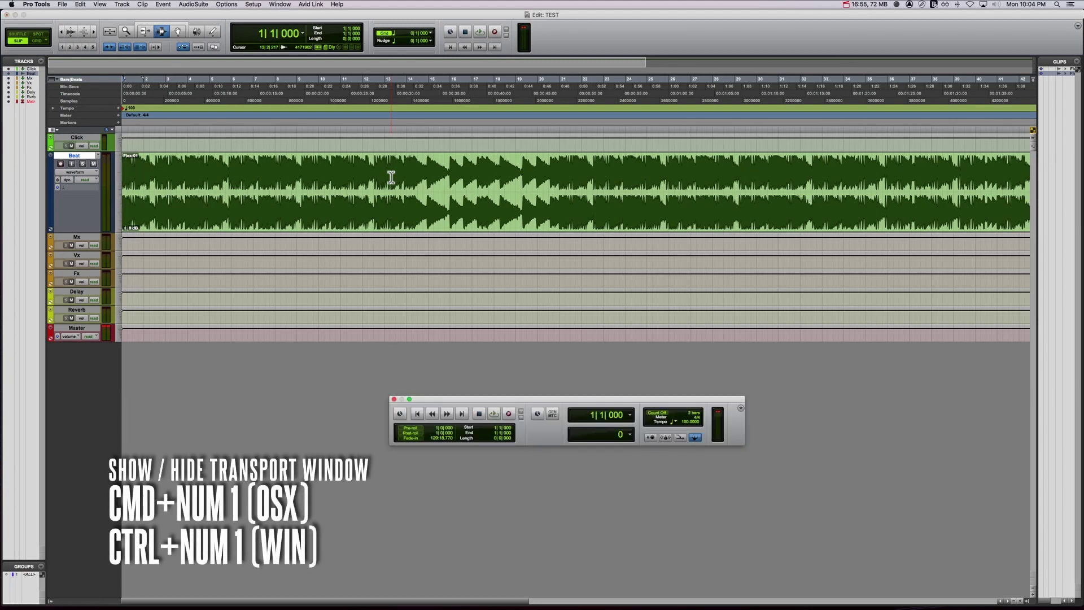
{"action": "key", "text": "super+KP_1"}
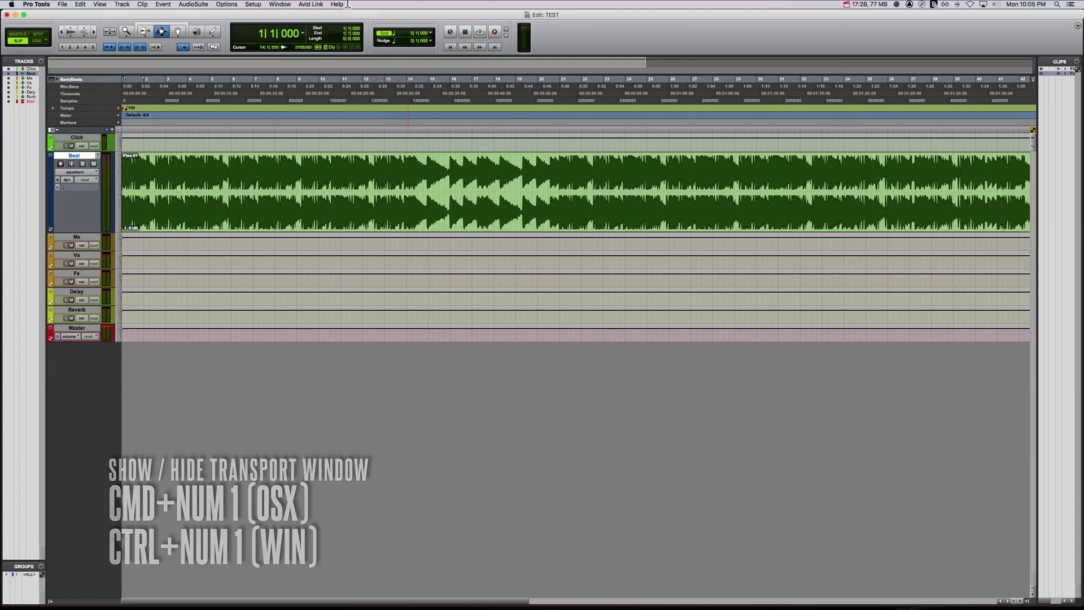
{"action": "left_click", "coordinate": [274, 5]}
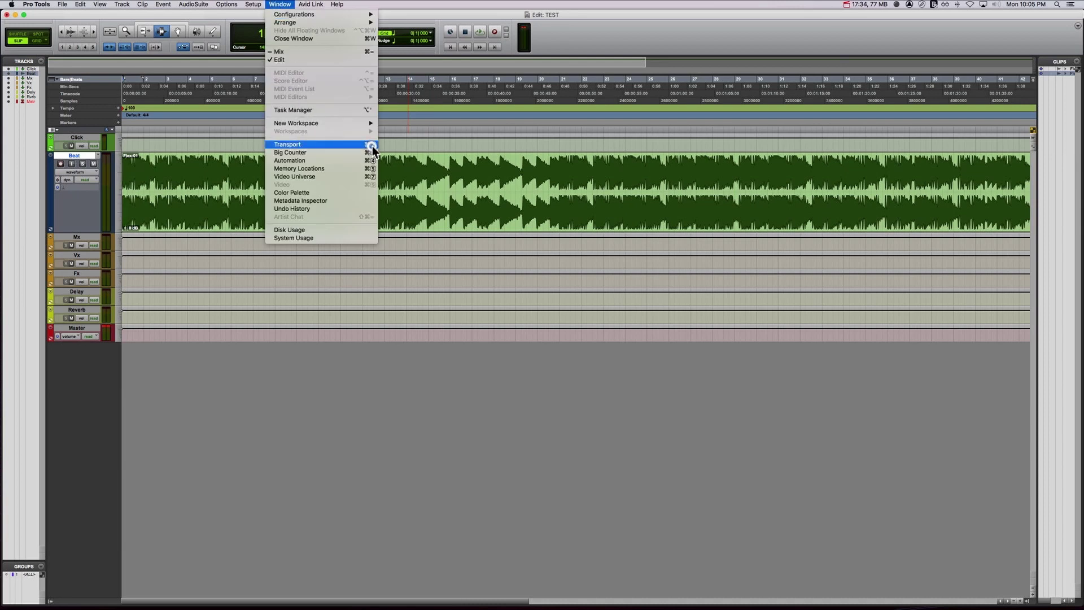
{"action": "left_click", "coordinate": [370, 146]}
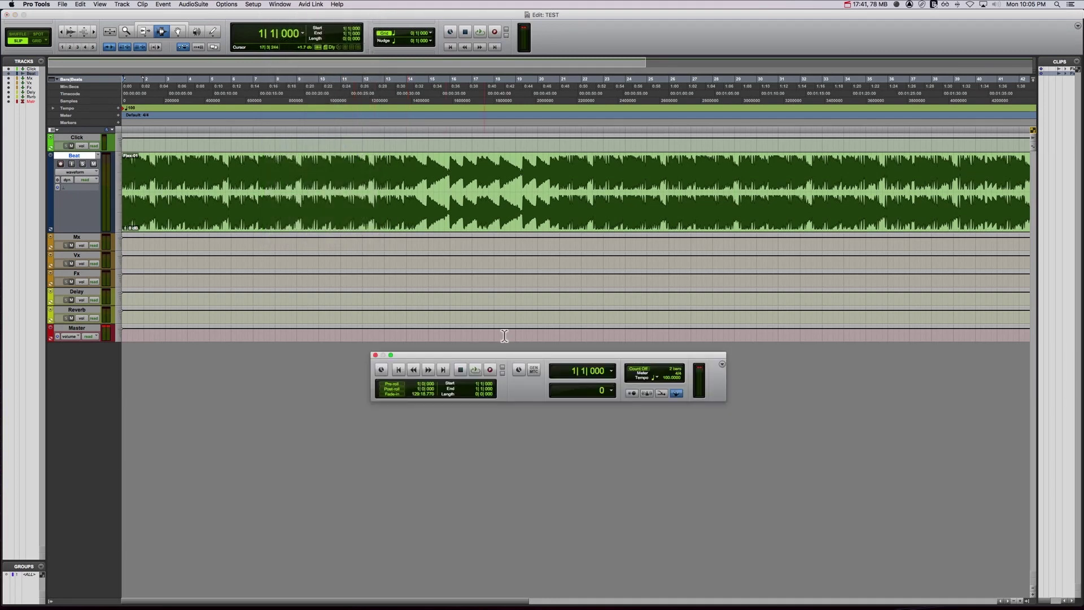
{"action": "key", "text": "super+KP_1"}
{"action": "key", "text": "super+KP_1"}
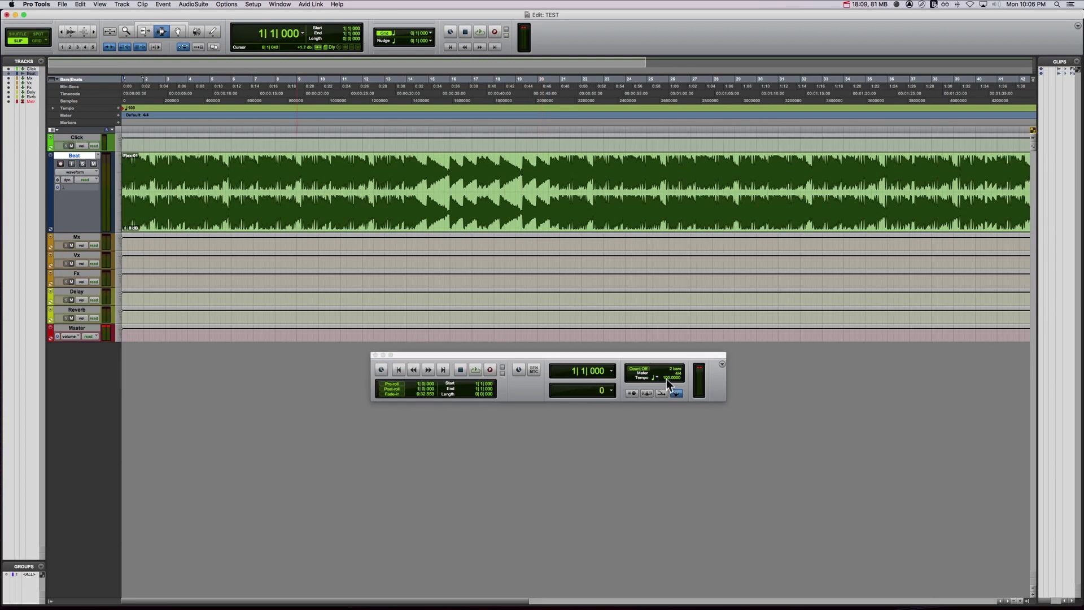
{"action": "left_click", "coordinate": [667, 379]}
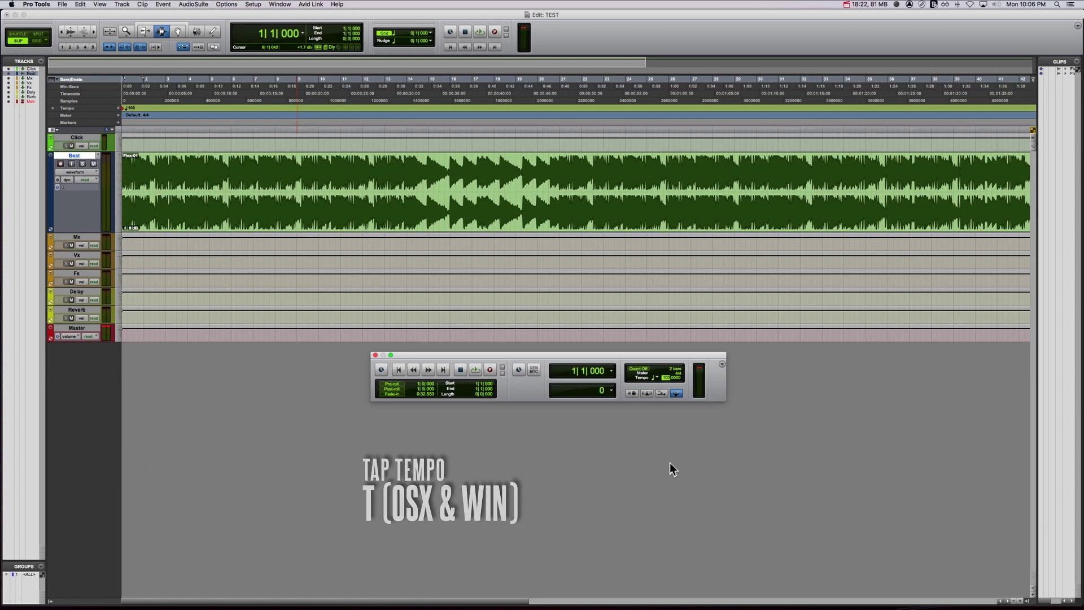
Tap the tempo with T against the playing beat until it reads 120 BPM
{"action": "key", "text": "space"}
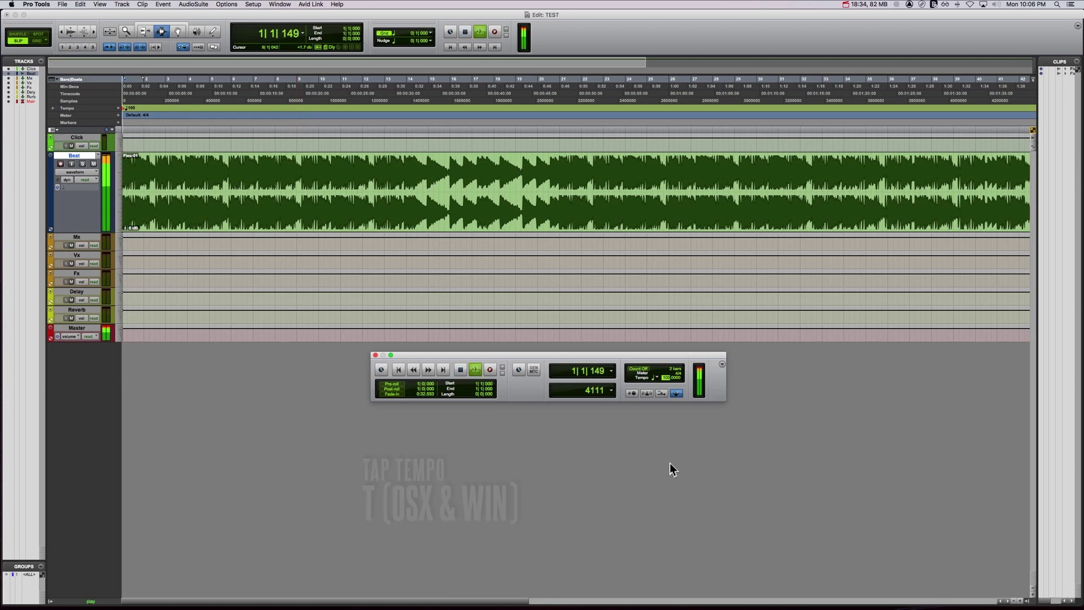
{"action": "key", "text": "t"}
{"action": "key", "text": "t"}
{"action": "key", "text": "t"}
{"action": "key", "text": "t"}
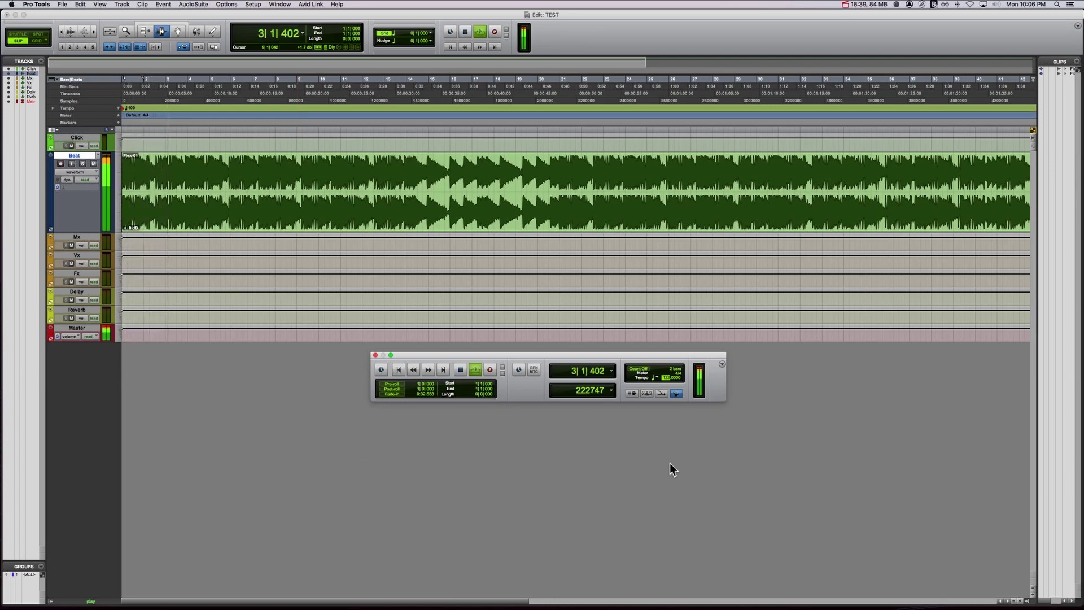
{"action": "key", "text": "t"}
{"action": "key", "text": "space"}
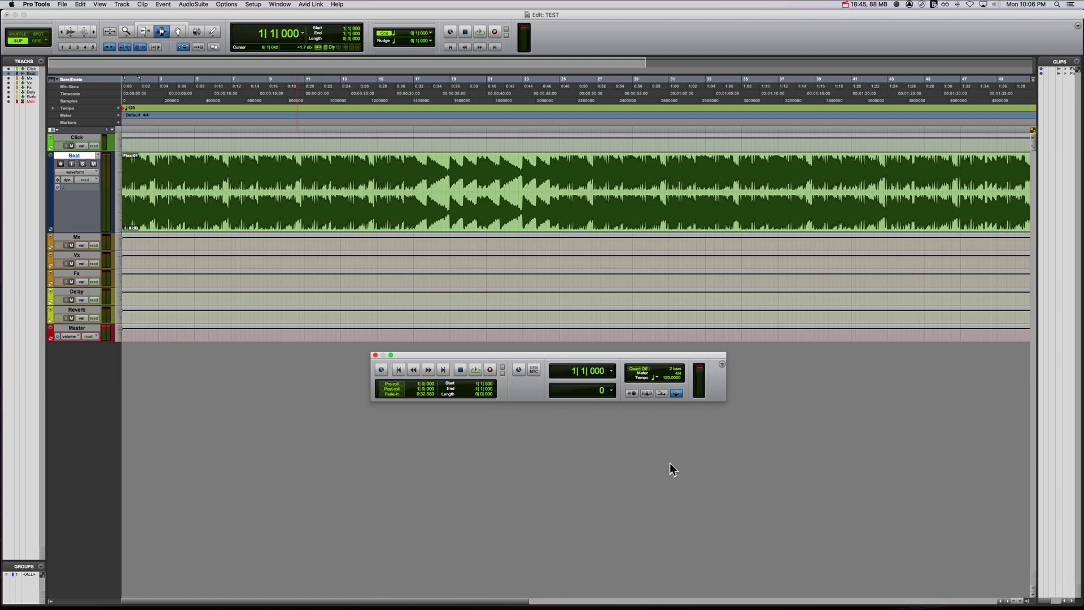
{"action": "key", "text": "super+bracketright"}
{"action": "key", "text": "super+bracketright"}
{"action": "key", "text": "super+bracketright"}
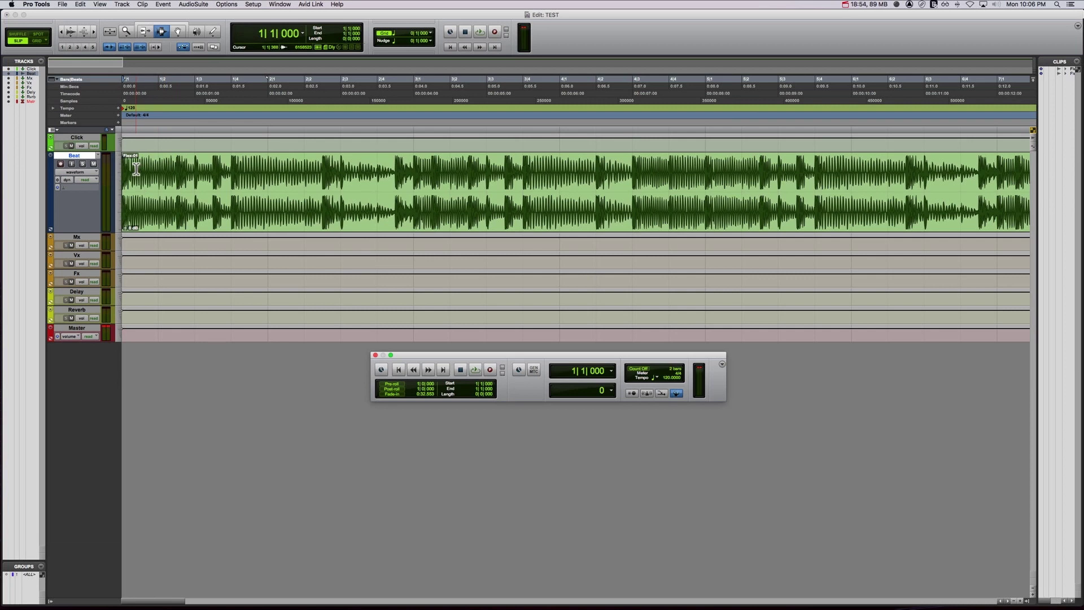
Compare Grid and Slip edit modes by placing the insertion point on the Beat clip at 1|3|000
{"action": "left_click", "coordinate": [36, 41]}
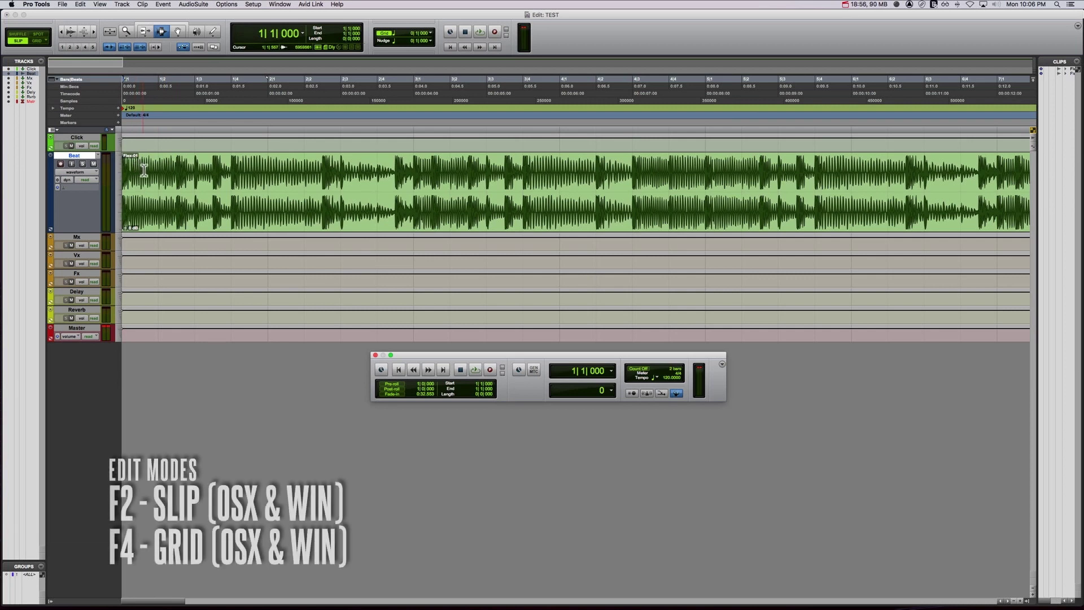
{"action": "left_click", "coordinate": [18, 43]}
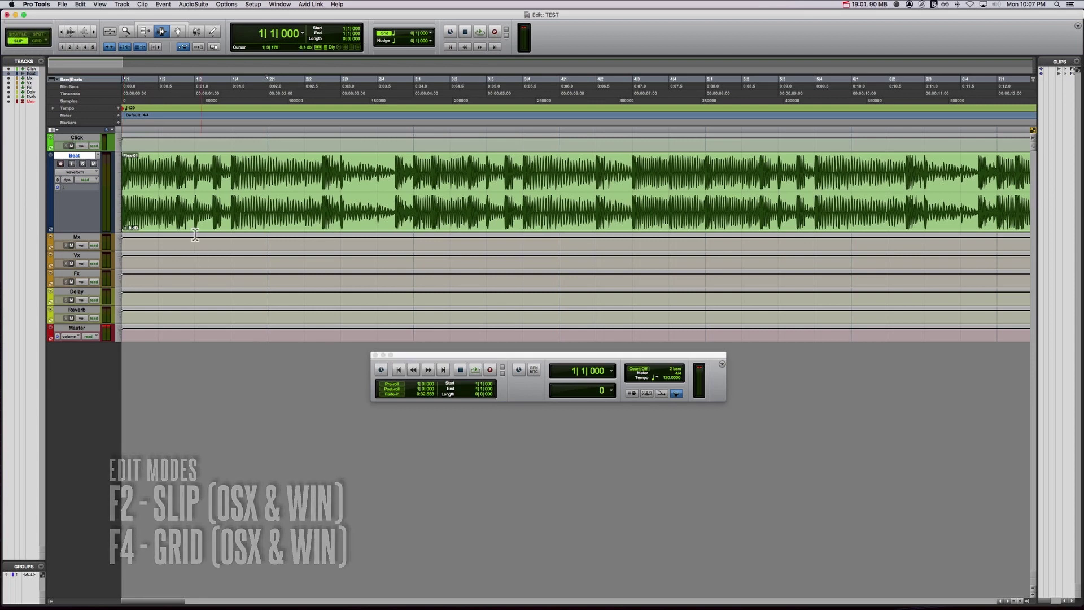
{"action": "left_click_drag", "start_coordinate": [193, 223], "coordinate": [271, 198]}
{"action": "left_click", "coordinate": [198, 165]}
Set the grid to 1/2 note and select the Beat clip from 1|3|000 to 2|1|000
{"action": "left_click", "coordinate": [157, 173]}
{"action": "left_click", "coordinate": [194, 170]}
{"action": "left_click", "coordinate": [231, 171]}
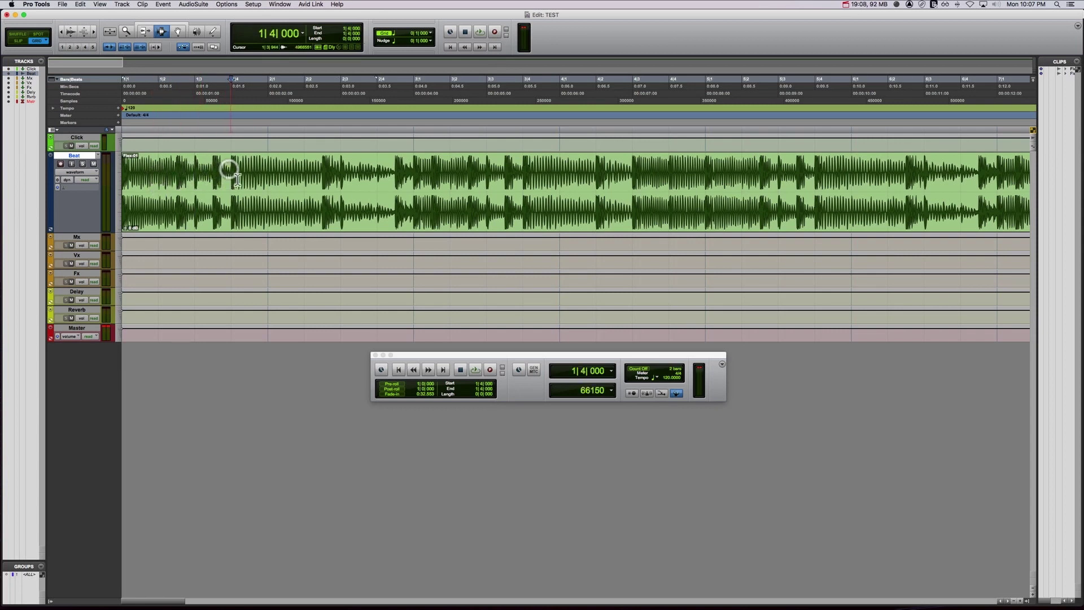
{"action": "left_click", "coordinate": [395, 34]}
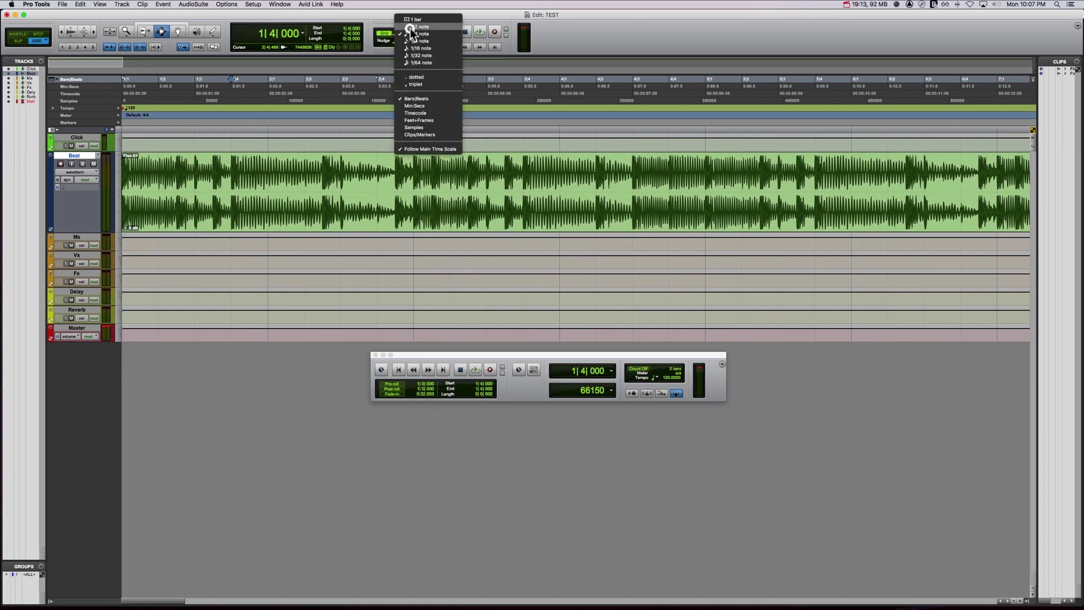
{"action": "left_click", "coordinate": [411, 27]}
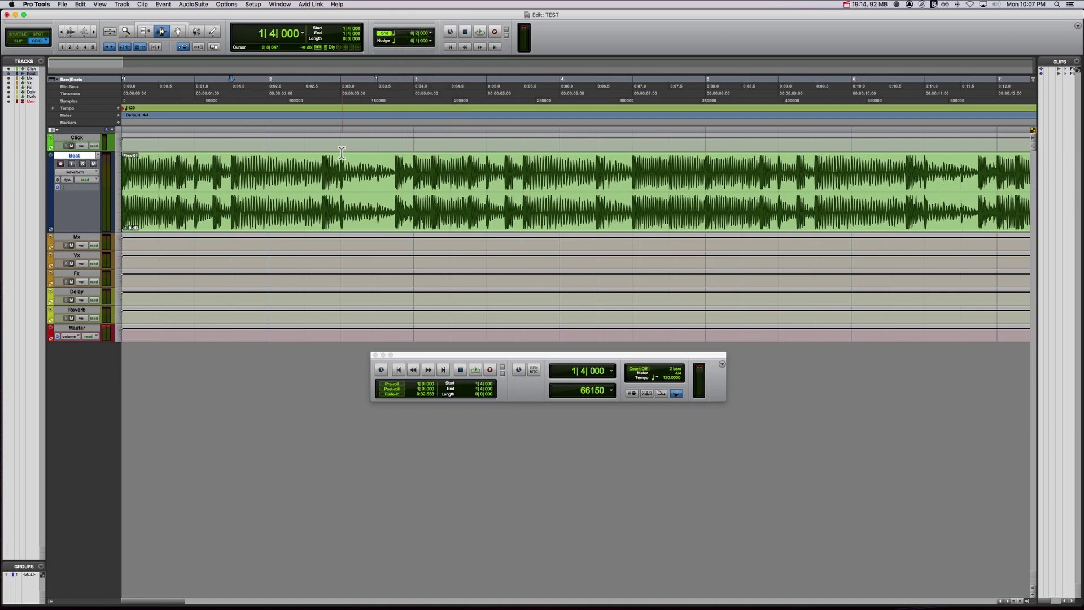
{"action": "left_click", "coordinate": [197, 172]}
{"action": "left_click_drag", "start_coordinate": [197, 172], "coordinate": [259, 174]}
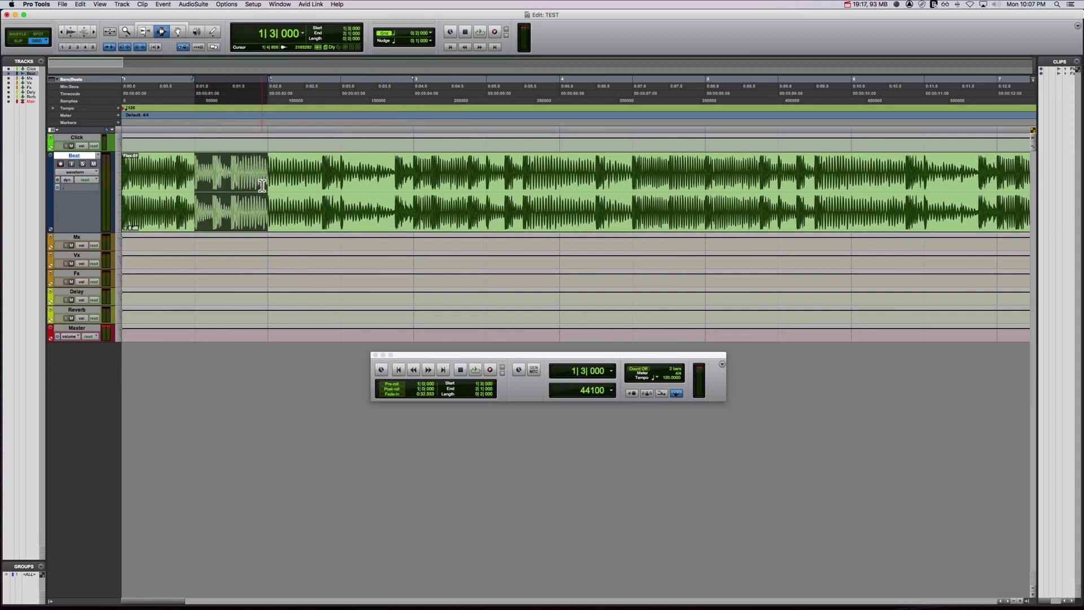
Change the grid to 1/8 note and shrink the selection to start at 1|4|480
{"action": "left_click", "coordinate": [396, 34]}
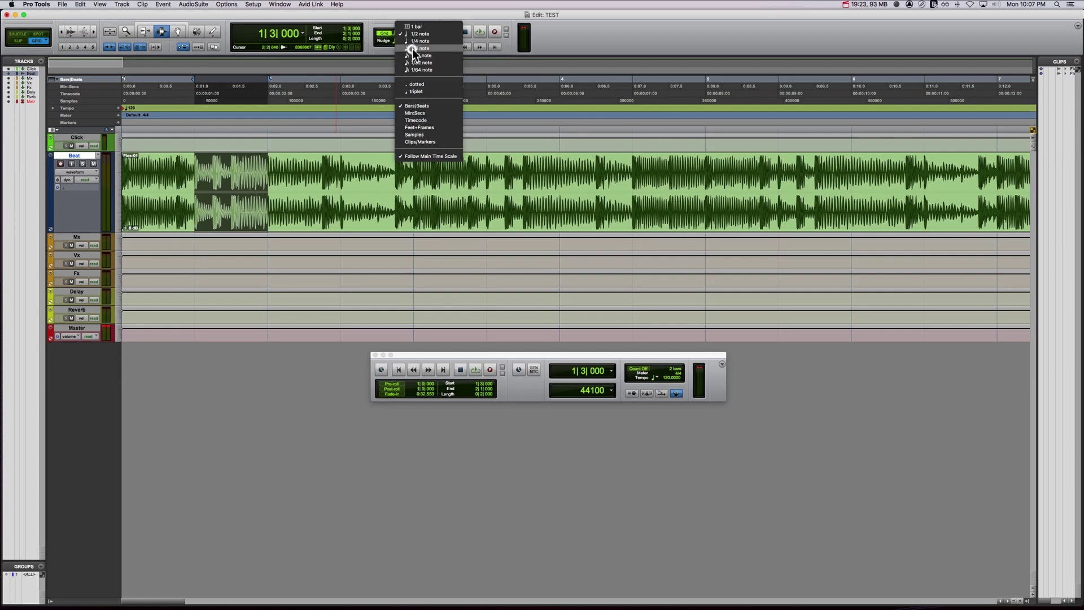
{"action": "left_click", "coordinate": [412, 49]}
{"action": "left_click_drag", "start_coordinate": [250, 169], "coordinate": [267, 170]}
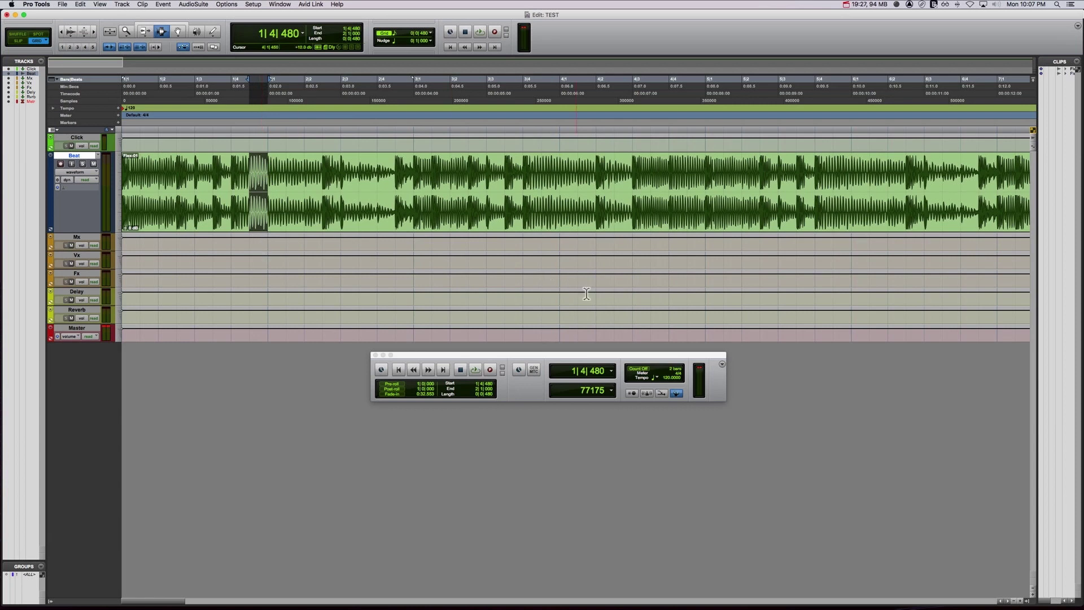
{"action": "left_click", "coordinate": [251, 180]}
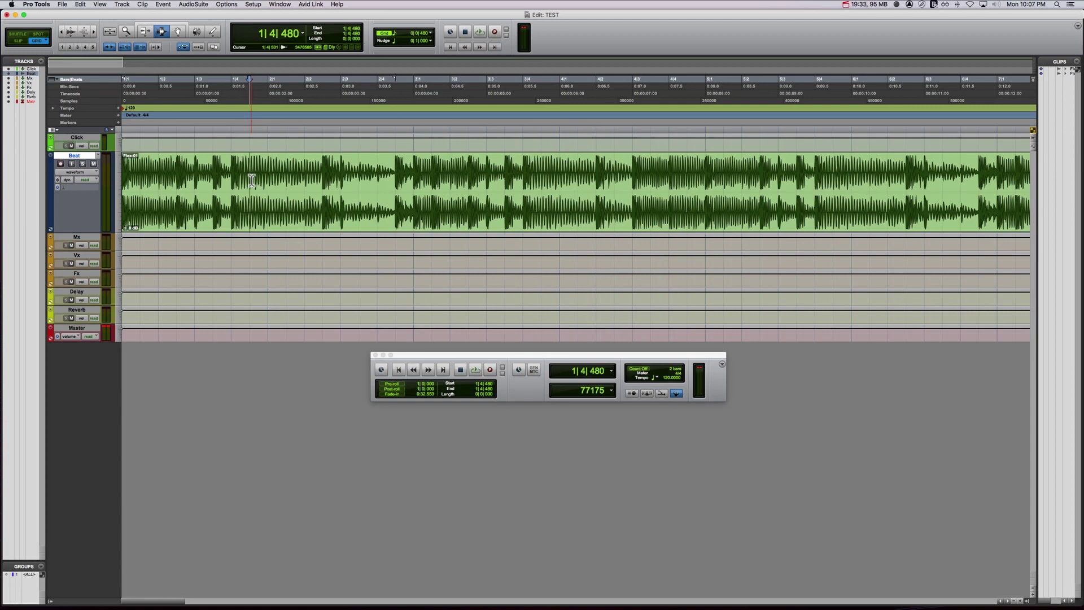
{"action": "left_click_drag", "start_coordinate": [230, 190], "coordinate": [250, 189]}
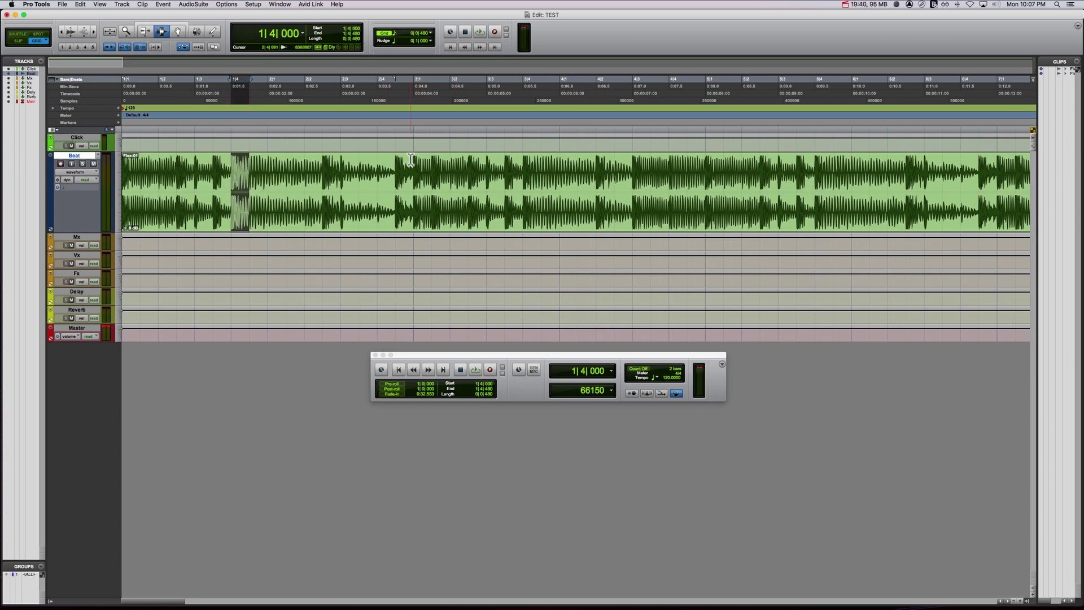
{"action": "left_click", "coordinate": [230, 189]}
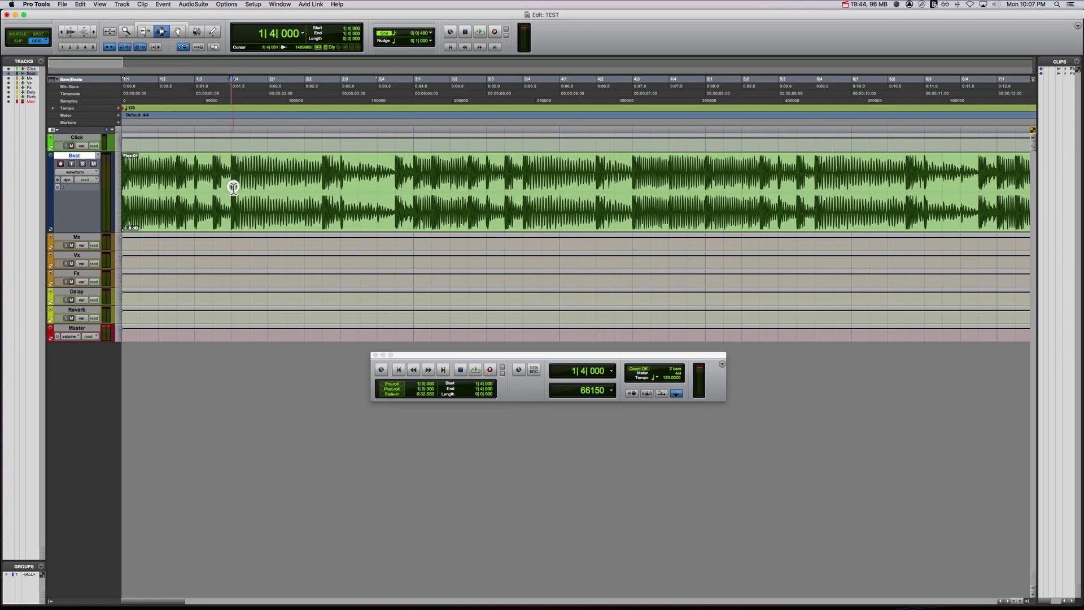
{"action": "key", "text": "Return"}
{"action": "key", "text": "space"}
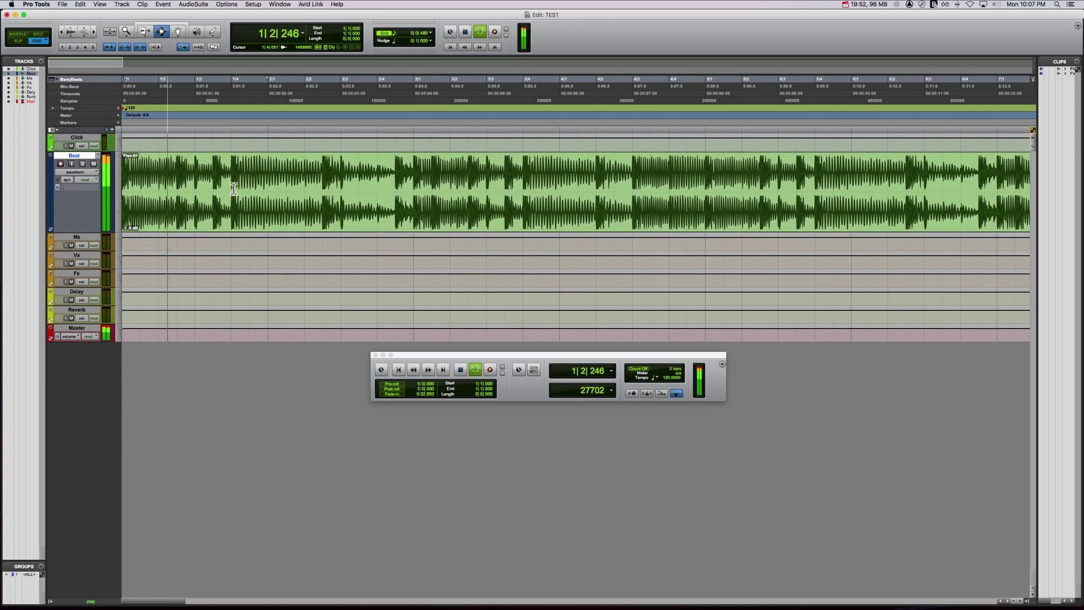
{"action": "key", "text": "space"}
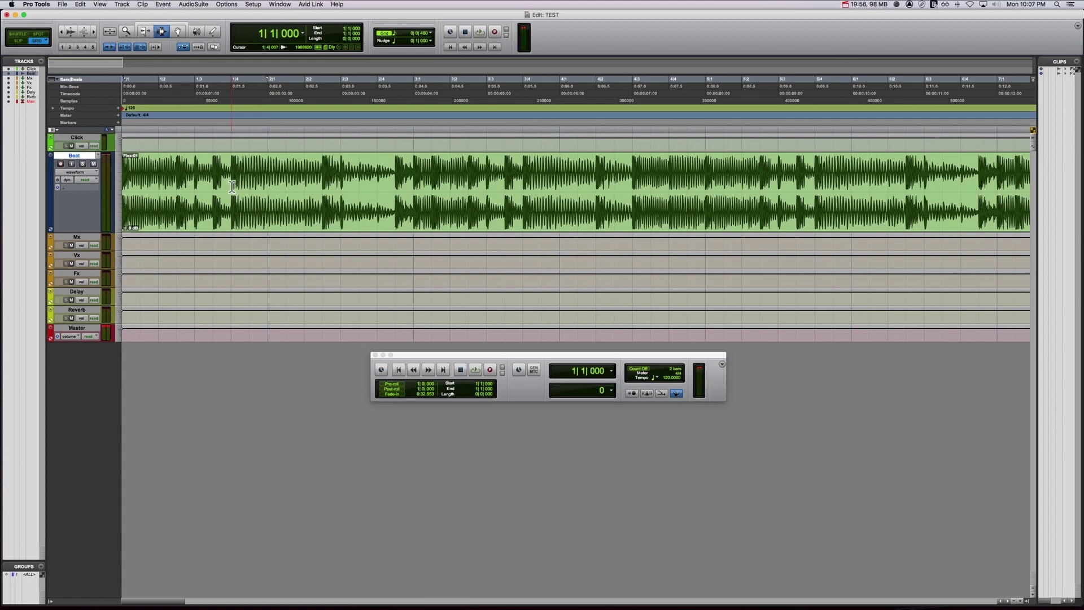
{"action": "key", "text": "space"}
{"action": "key", "text": "space"}
{"action": "left_click", "coordinate": [407, 33]}
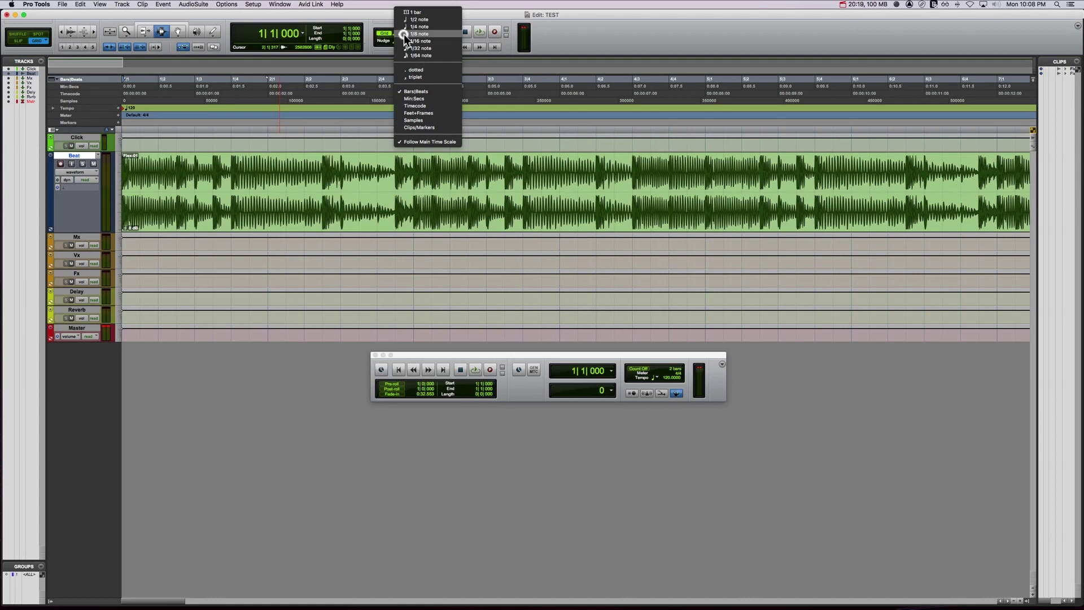
Keep the grid at 1/8 note and change the session tempo to 119 BPM
{"action": "left_click", "coordinate": [404, 34]}
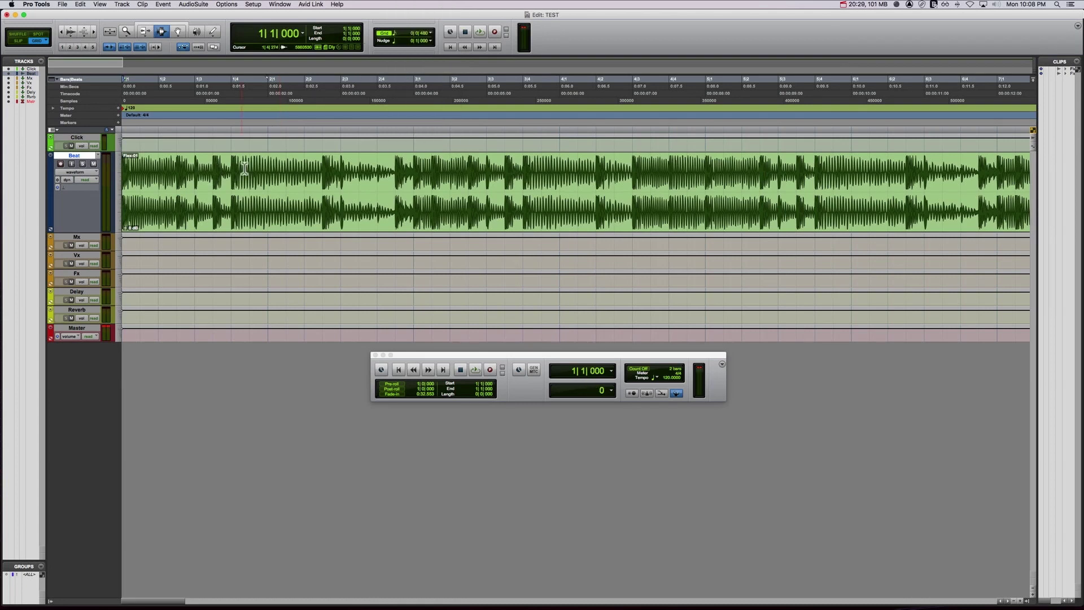
{"action": "left_click", "coordinate": [665, 378]}
{"action": "type", "text": "119"}
{"action": "key", "text": "Return"}
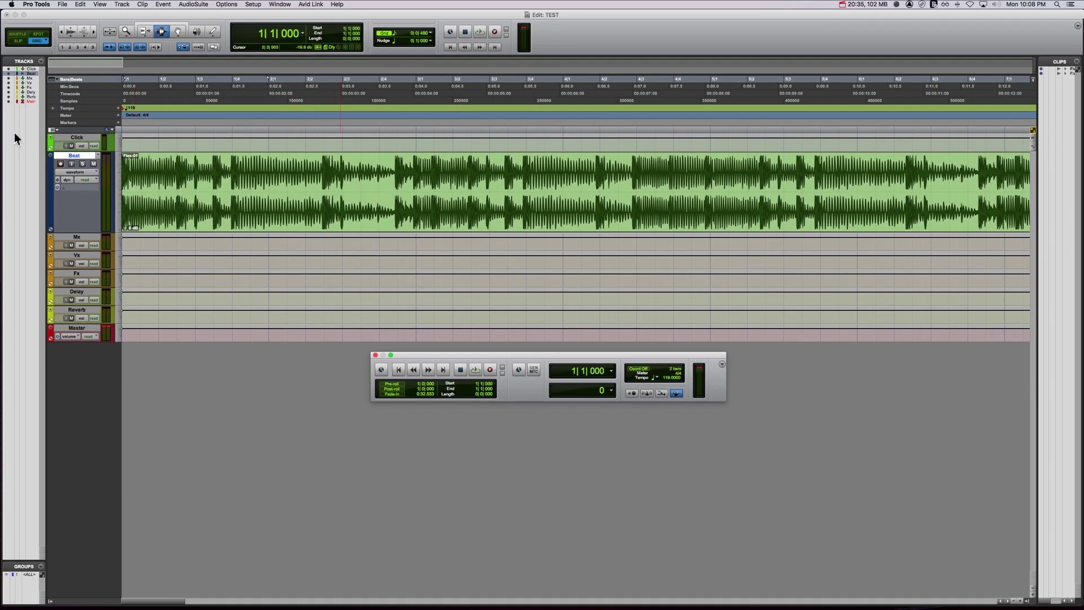
{"action": "key", "text": "super+bracketright"}
{"action": "key", "text": "super+bracketright"}
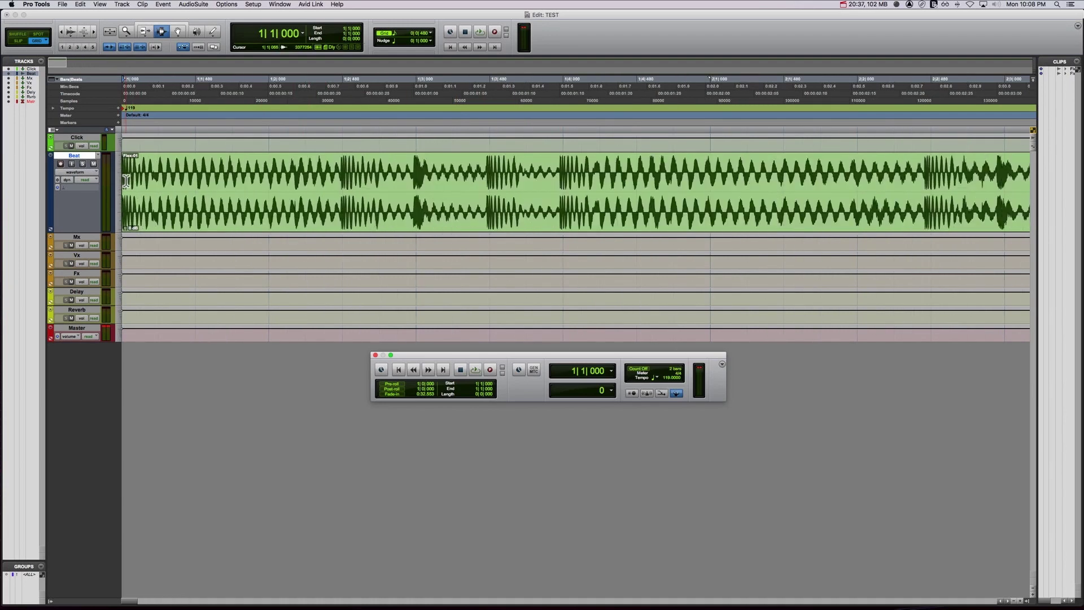
{"action": "key", "text": "super+bracketleft"}
{"action": "key", "text": "super+bracketleft"}
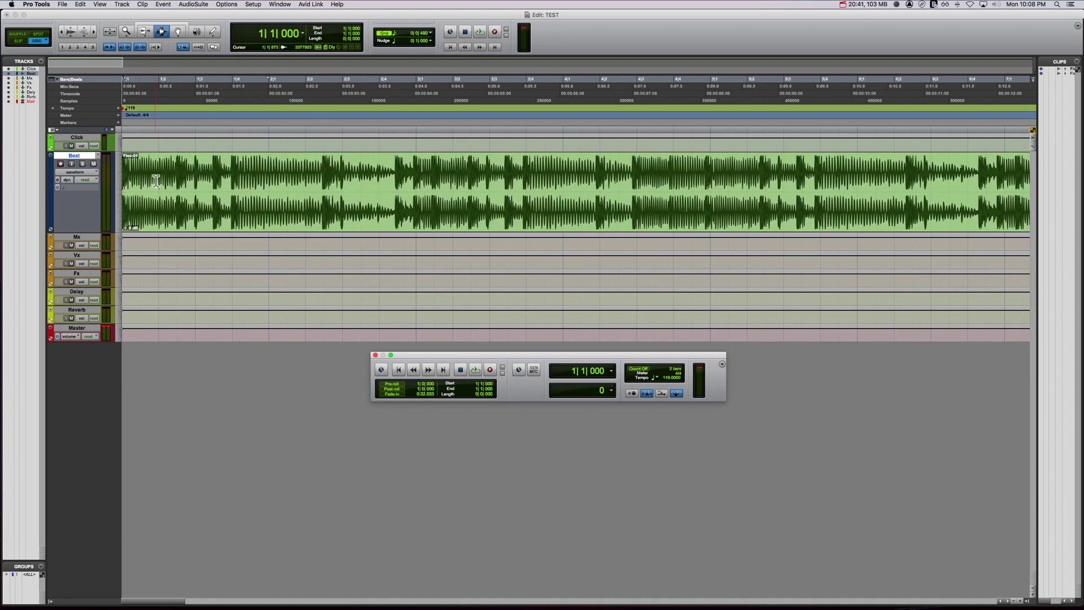
Play the beat against the click and pull the Beat fader down to about -1.7 dB in the Mix window
{"action": "key", "text": "space"}
{"action": "key", "text": "super+bracketright"}
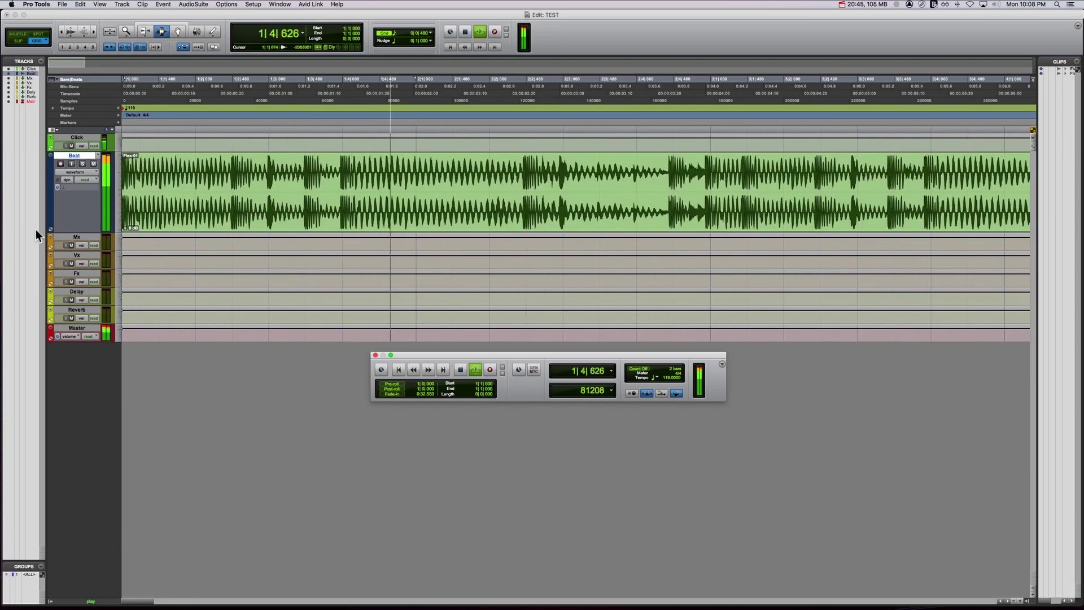
{"action": "key", "text": "super+equal"}
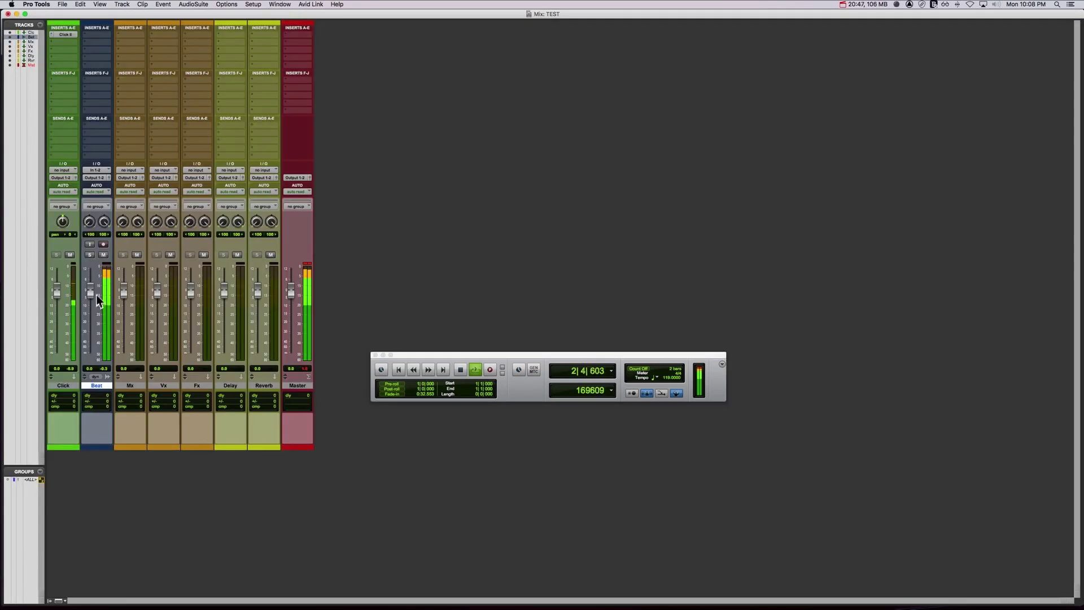
{"action": "left_click_drag", "start_coordinate": [90, 291], "coordinate": [58, 283]}
{"action": "left_click", "coordinate": [57, 289]}
{"action": "key", "text": "super+equal"}
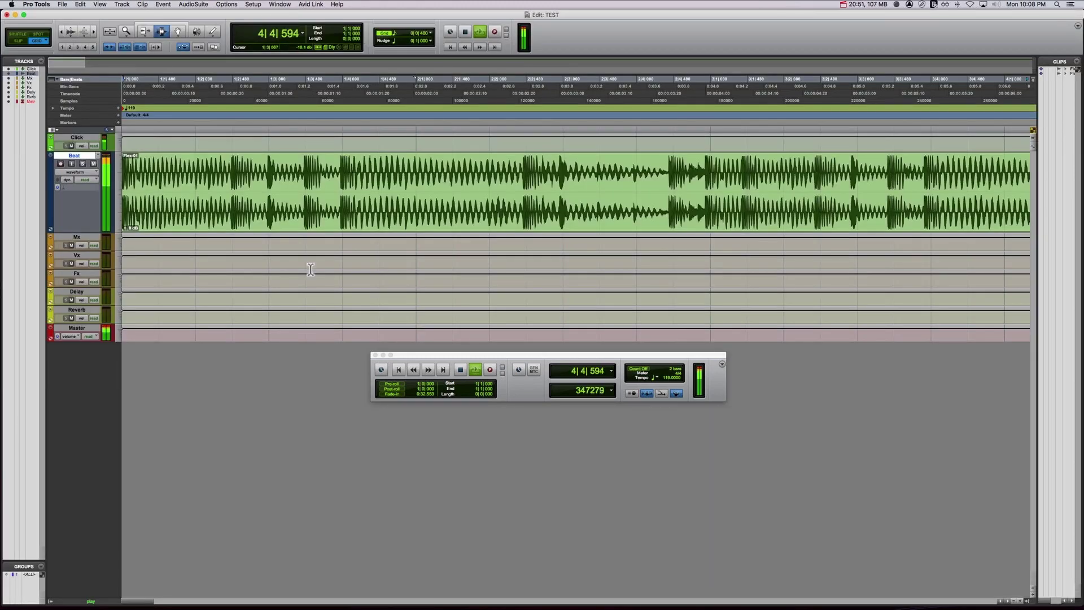
{"action": "key", "text": "super+bracketleft"}
Replay the opening bars of the beat from the session start, zoomed in
{"action": "key", "text": "space"}
{"action": "left_click", "coordinate": [552, 178]}
{"action": "key", "text": "Return"}
{"action": "key", "text": "super+bracketright"}
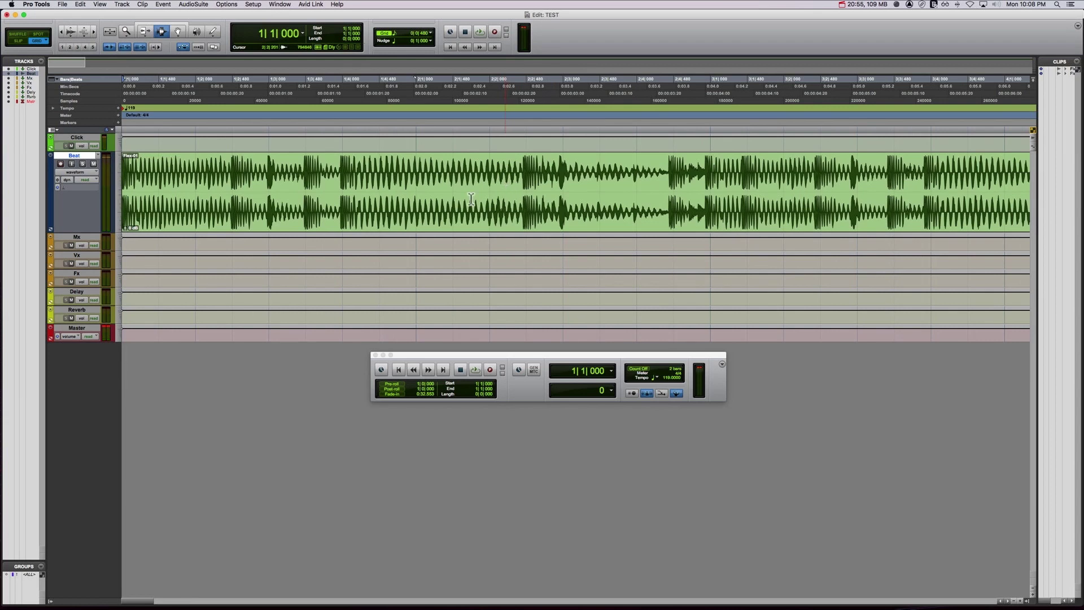
{"action": "key", "text": "space"}
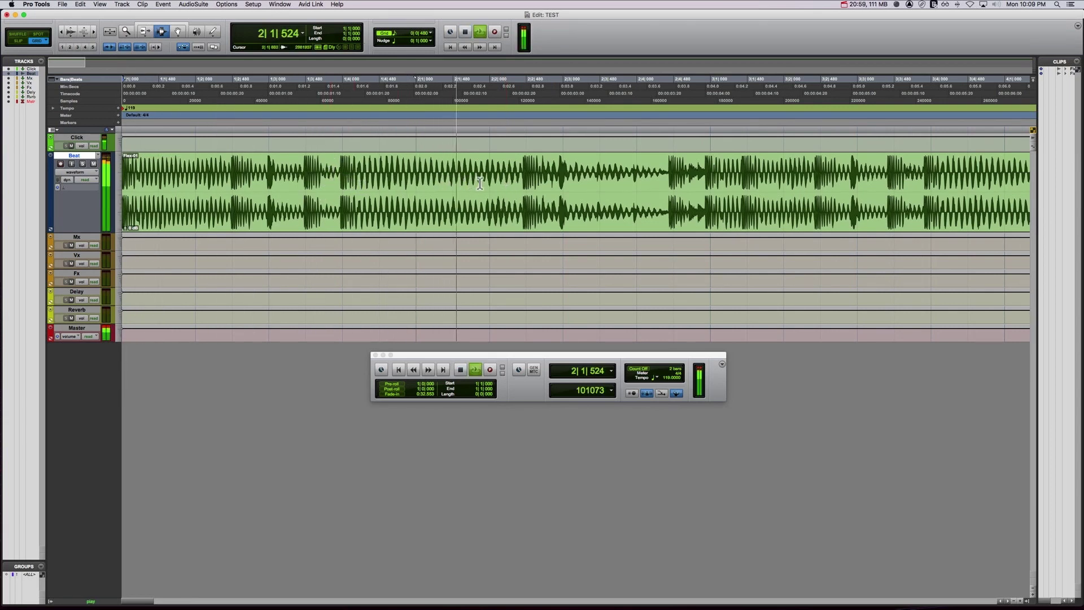
{"action": "key", "text": "space"}
{"action": "key", "text": "Return"}
Switch to Slip mode and mark the strong hit just before bar 3 and the point just after it
{"action": "key", "text": "F2"}
{"action": "left_click", "coordinate": [706, 172]}
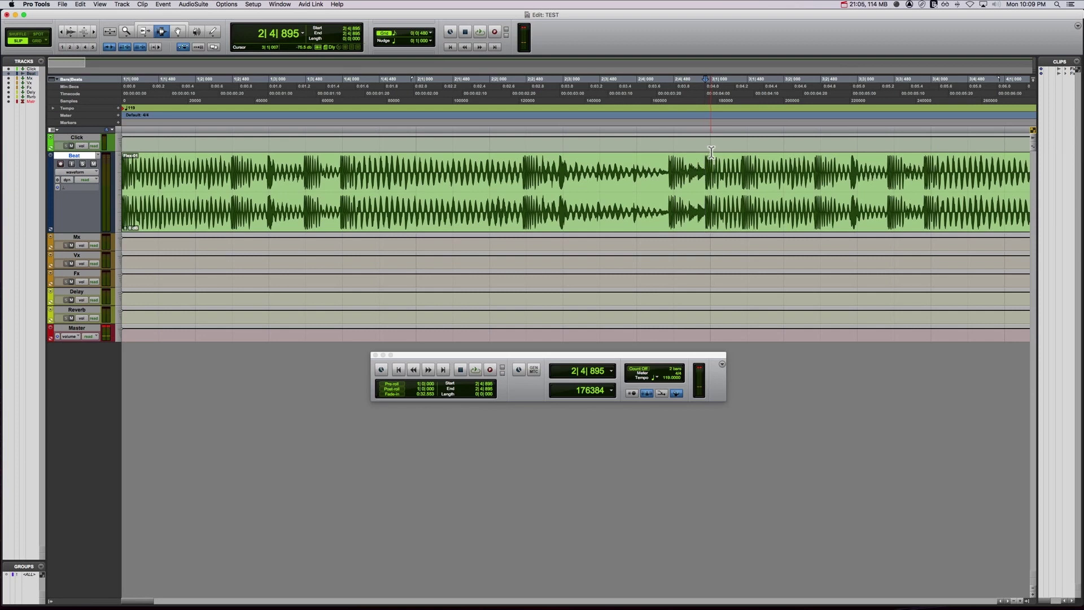
{"action": "left_click", "coordinate": [711, 159]}
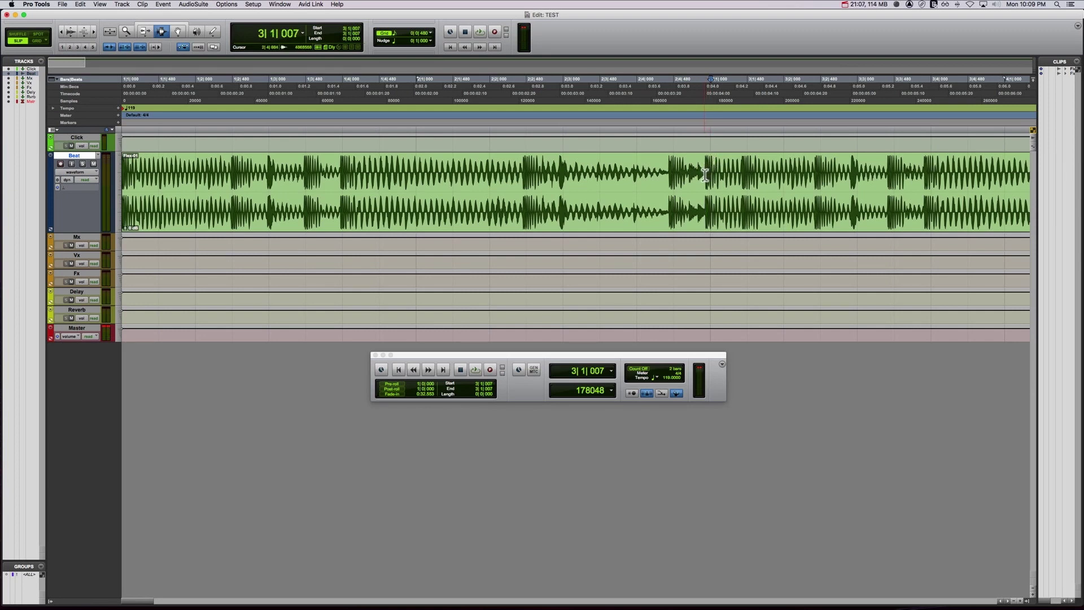
{"action": "left_click", "coordinate": [704, 175]}
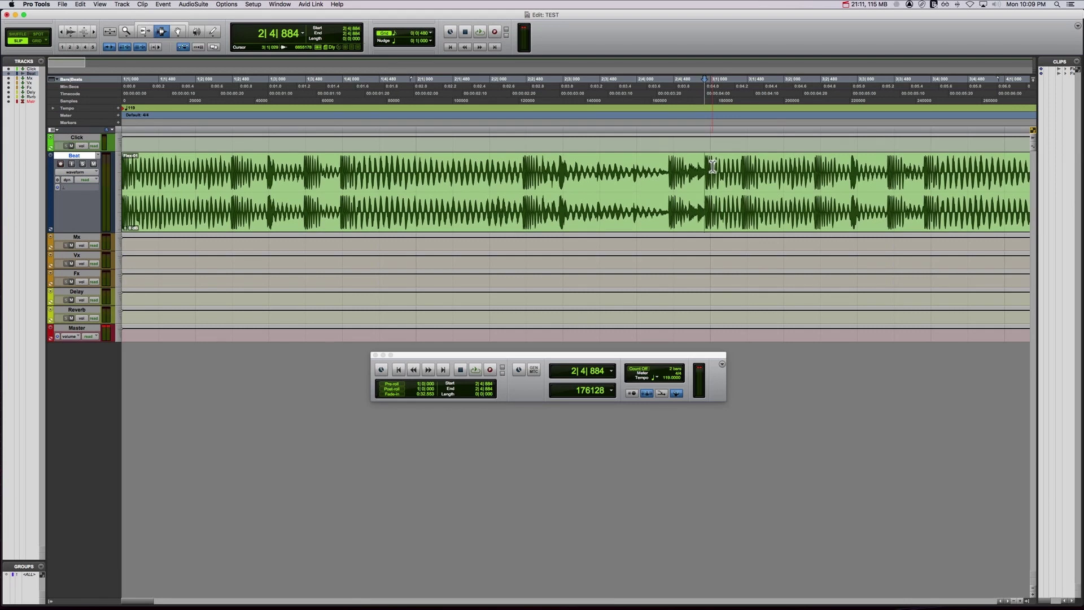
{"action": "left_click", "coordinate": [712, 165]}
Set the tempo to 121 BPM and play the beat from the session start against it
{"action": "left_click", "coordinate": [666, 378]}
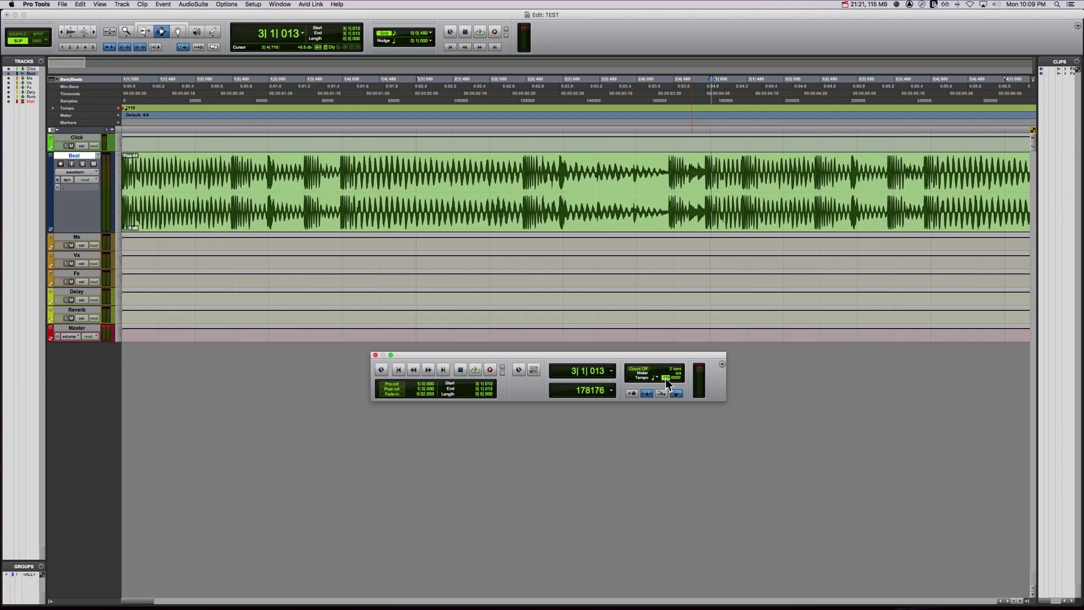
{"action": "type", "text": "121"}
{"action": "key", "text": "Return"}
{"action": "key", "text": "Return"}
{"action": "key", "text": "space"}
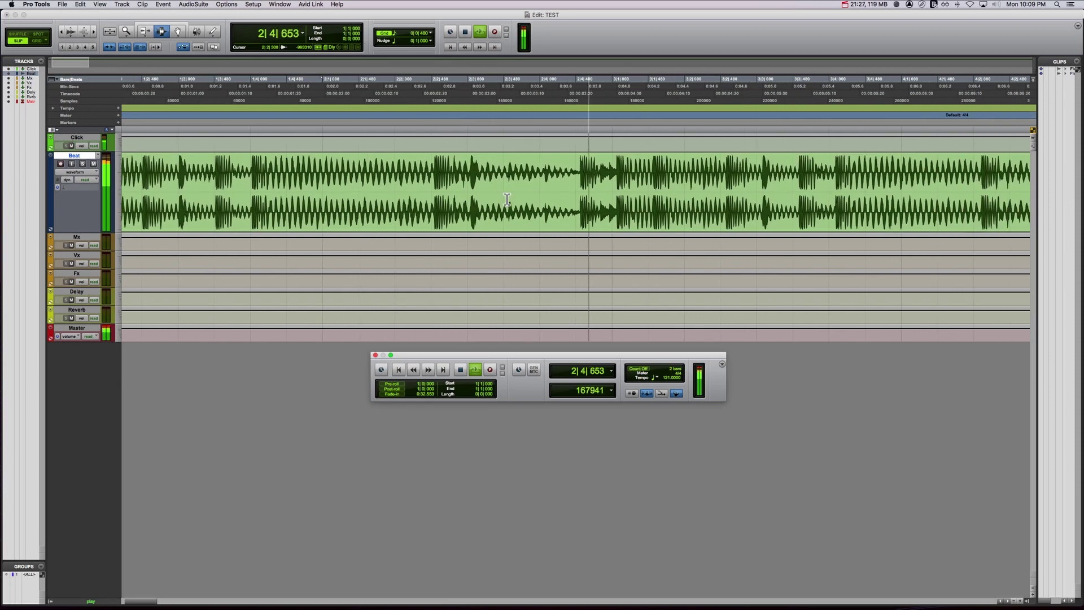
{"action": "key", "text": "space"}
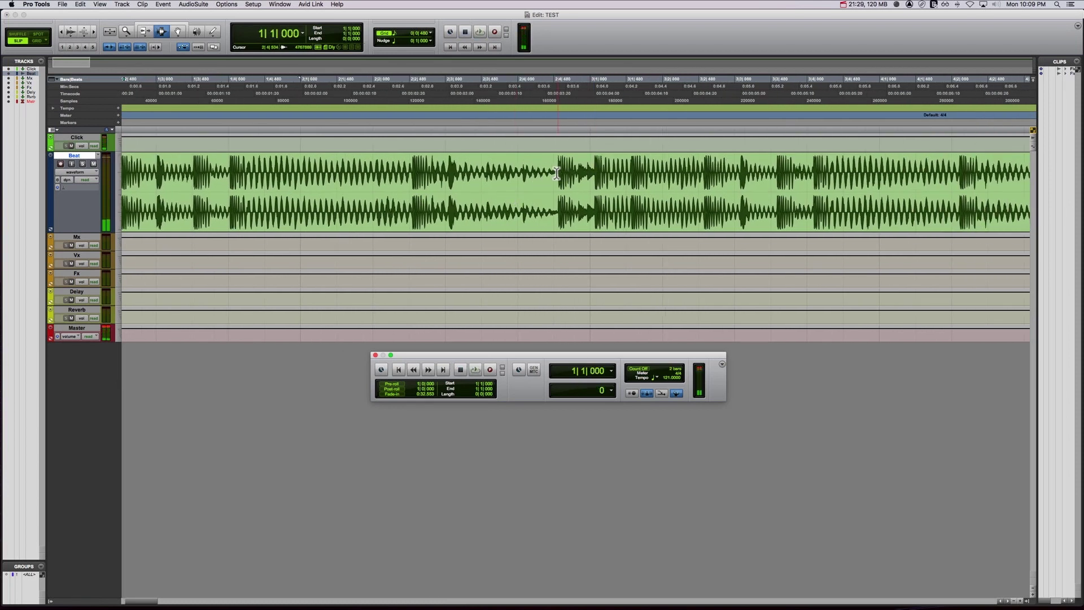
{"action": "left_click", "coordinate": [589, 170]}
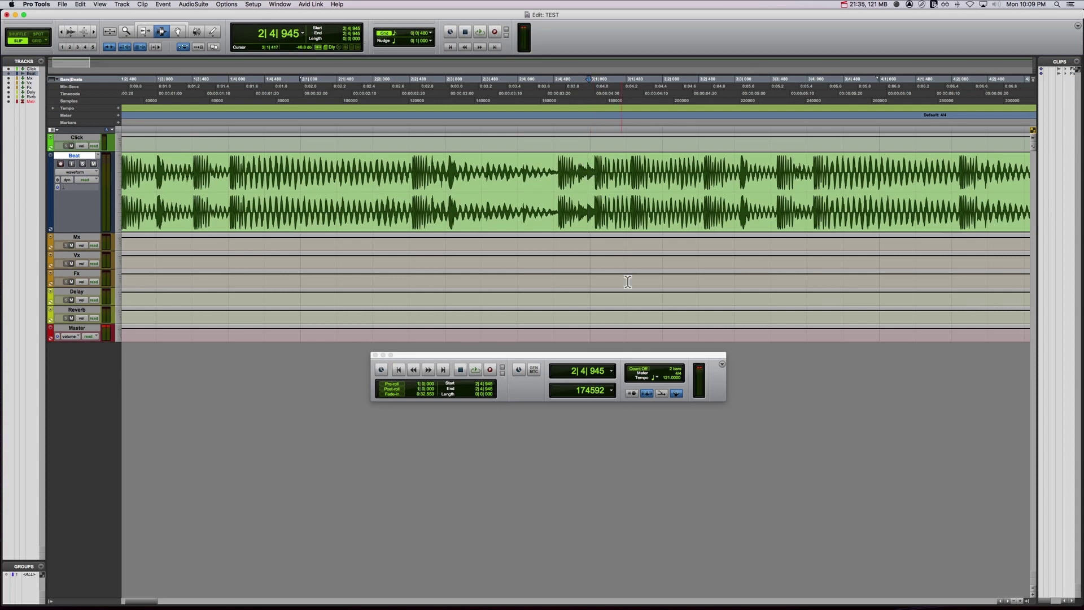
Set the tempo to 120 BPM and audition the beat near bar 3 and from bar 18
{"action": "left_click", "coordinate": [665, 377]}
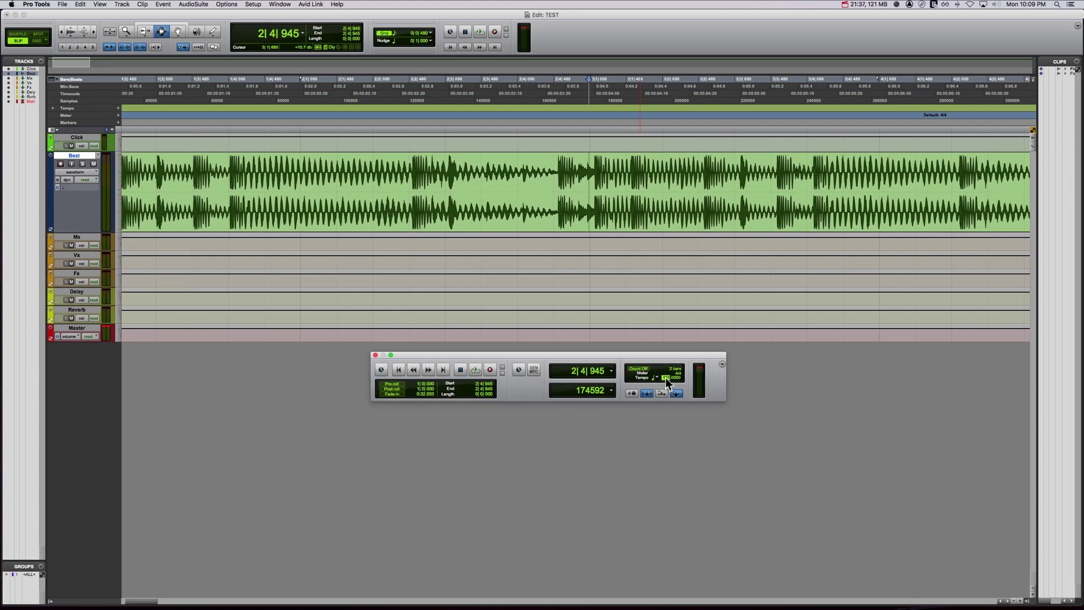
{"action": "key", "text": "Return"}
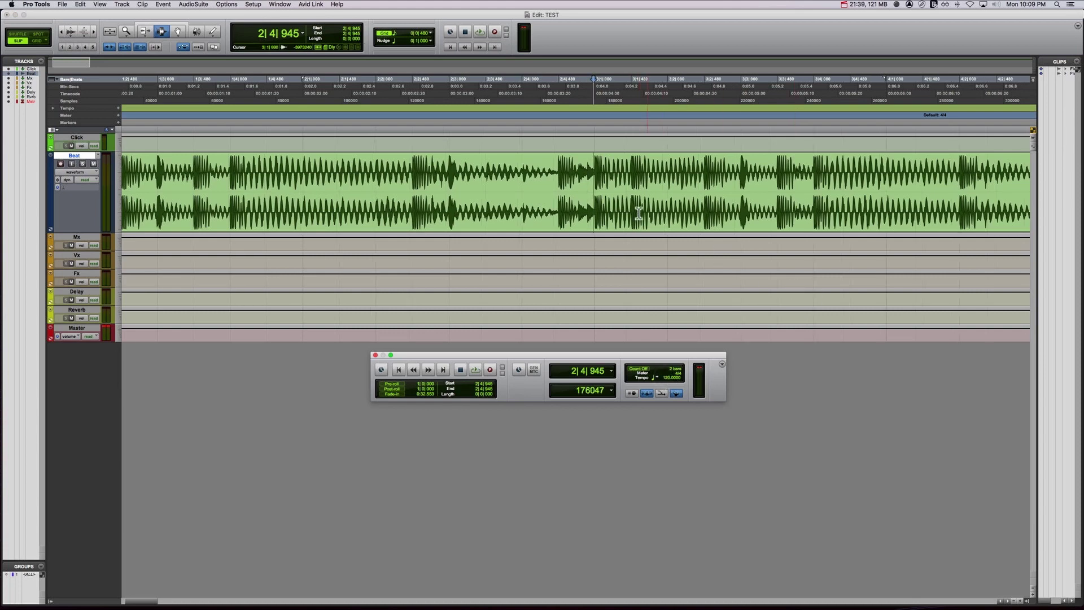
{"action": "left_click", "coordinate": [594, 188]}
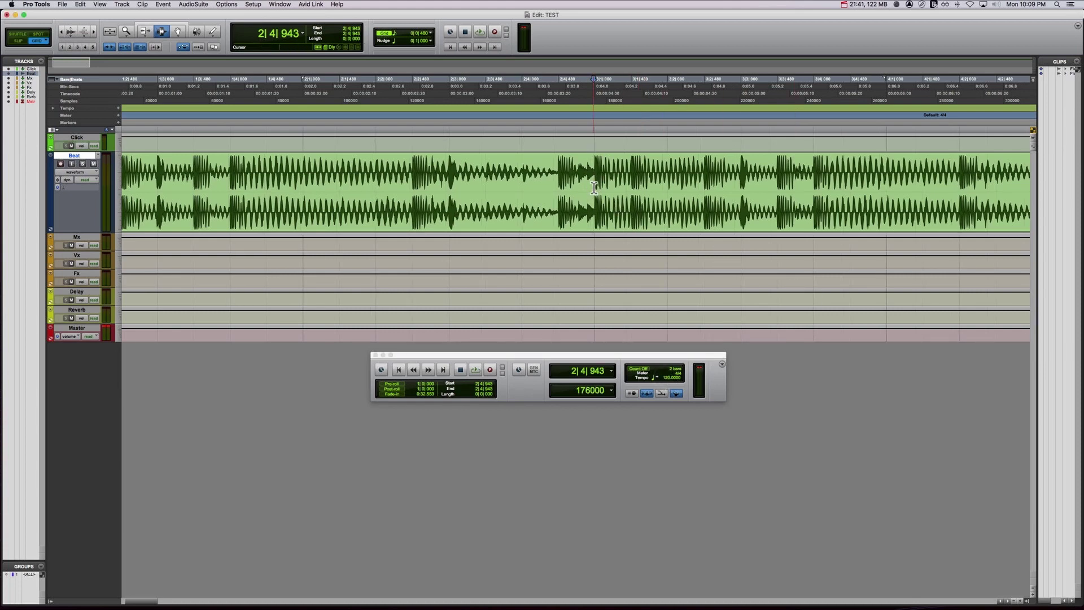
{"action": "key", "text": "super+bracketleft"}
{"action": "key", "text": "super+bracketleft"}
{"action": "key", "text": "super+bracketleft"}
{"action": "key", "text": "space"}
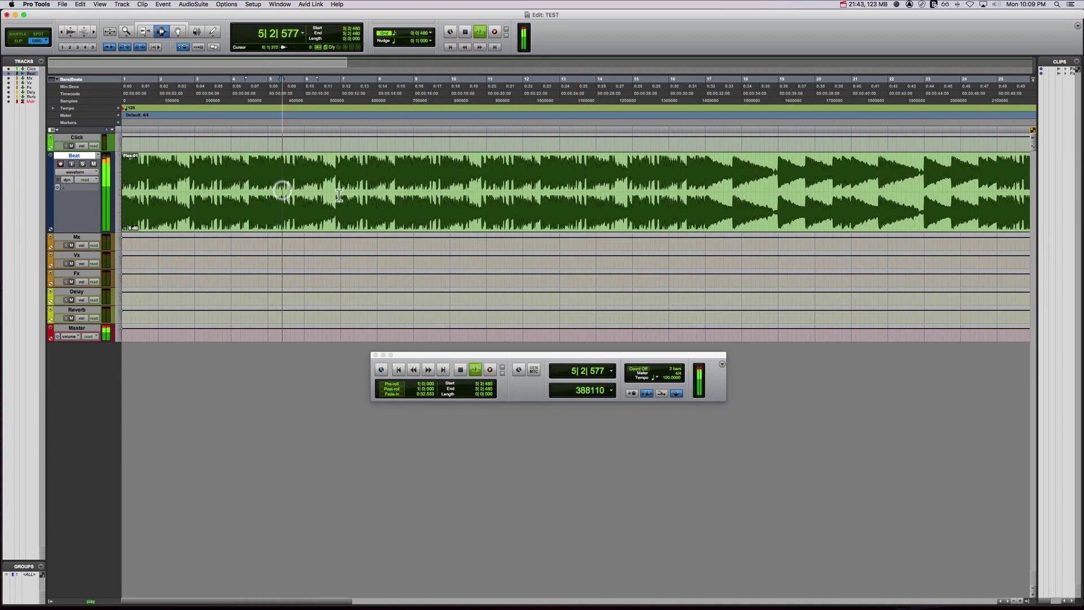
{"action": "left_click", "coordinate": [746, 176]}
{"action": "key", "text": "space"}
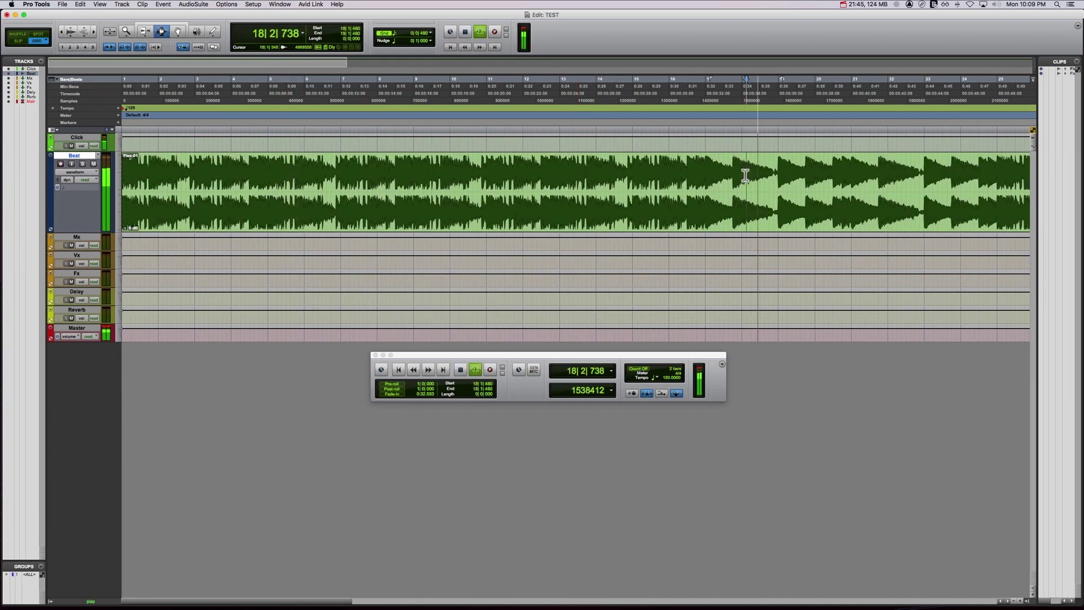
{"action": "key", "text": "super+bracketleft"}
{"action": "key", "text": "super+bracketleft"}
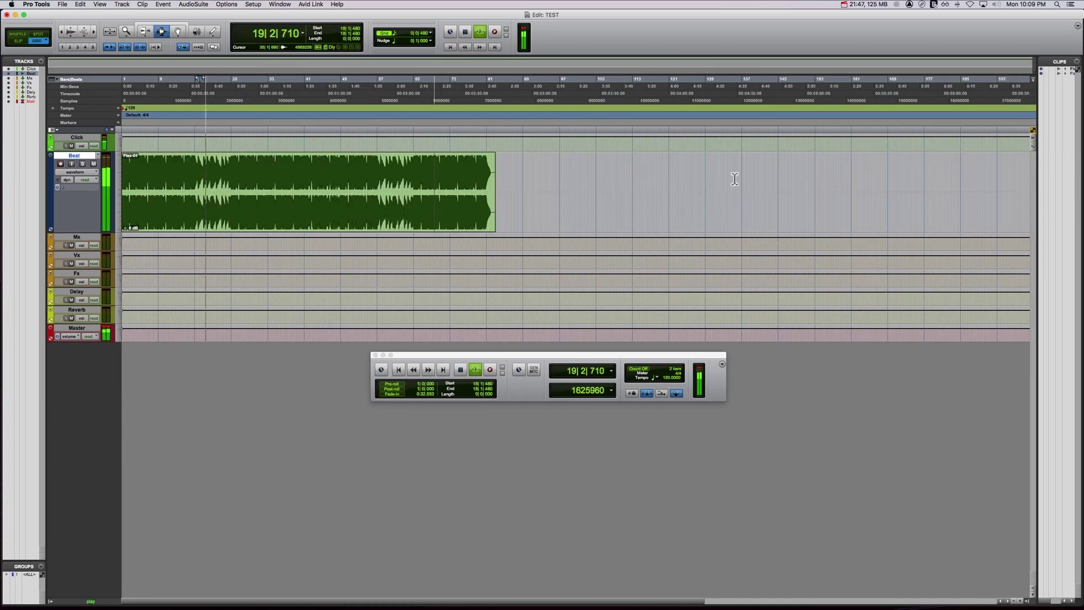
{"action": "key", "text": "space"}
Play the beat from bar 40, zoomed in to check it stays on the grid
{"action": "left_click", "coordinate": [480, 174]}
{"action": "key", "text": "space"}
{"action": "key", "text": "super+bracketright"}
{"action": "key", "text": "super+bracketright"}
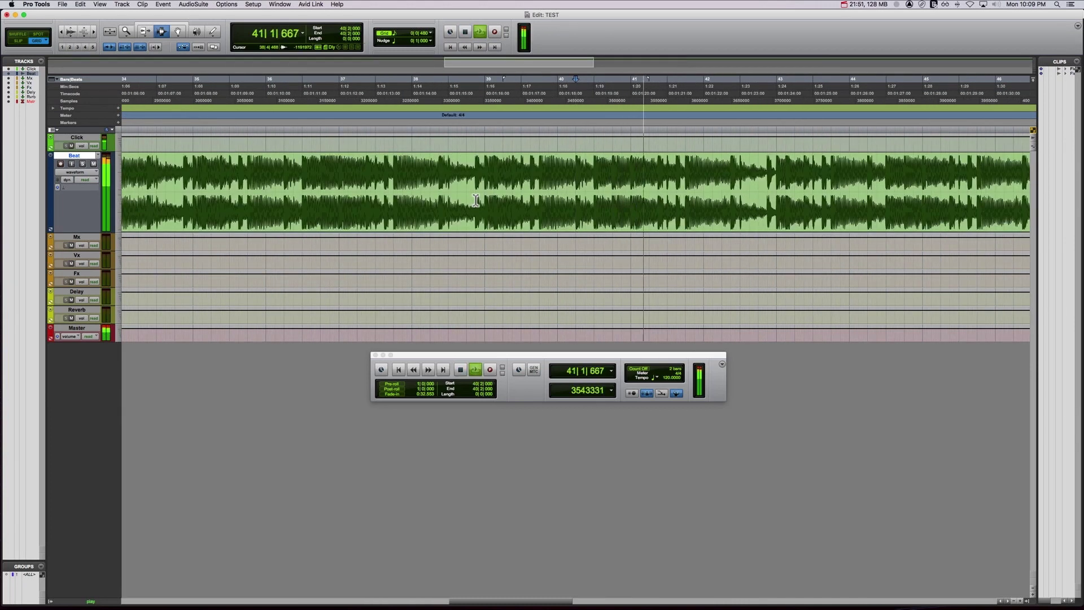
{"action": "key", "text": "space"}
{"action": "key", "text": "super+bracketleft"}
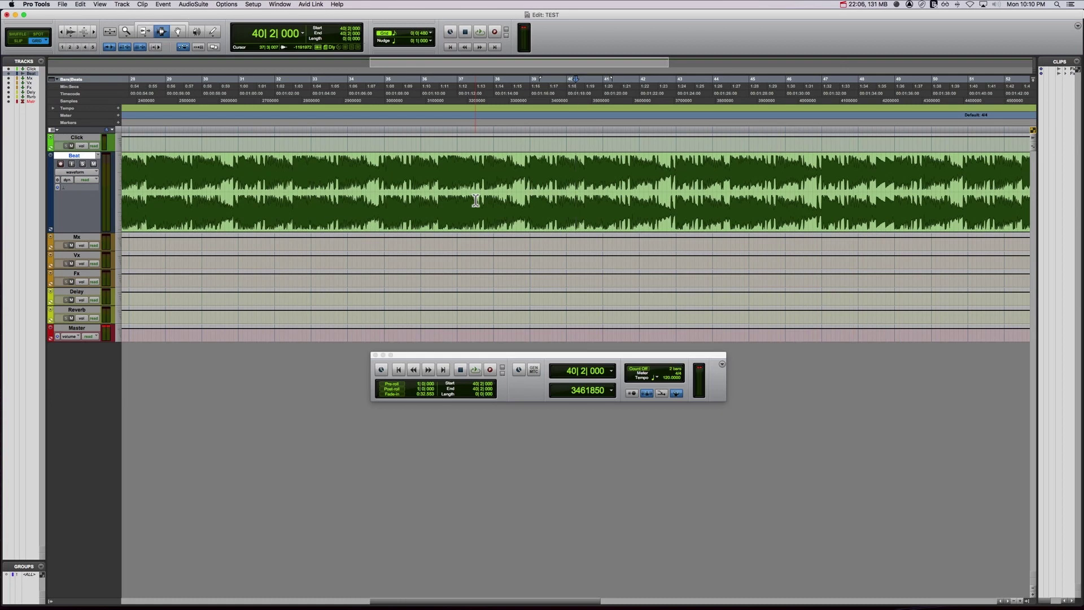
{"action": "key", "text": "super+bracketleft"}
{"action": "key", "text": "super+bracketleft"}
Audition the beat from bars 51 and 65 toward the clip's end, then view the whole clip
{"action": "left_click", "coordinate": [585, 170]}
{"action": "key", "text": "space"}
{"action": "key", "text": "space"}
{"action": "left_click", "coordinate": [713, 170]}
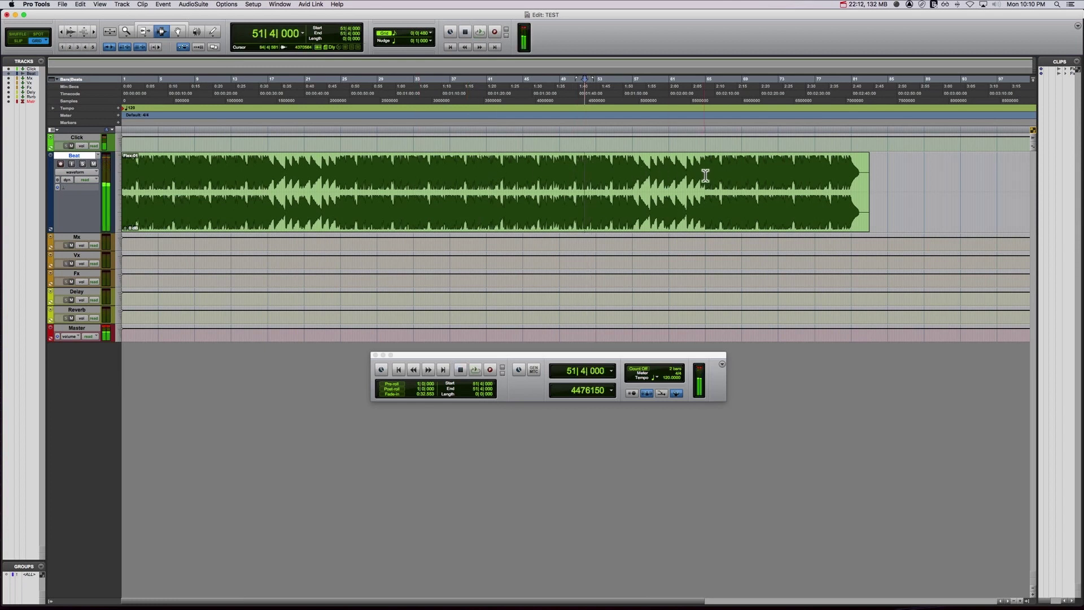
{"action": "key", "text": "space"}
{"action": "key", "text": "super+bracketright"}
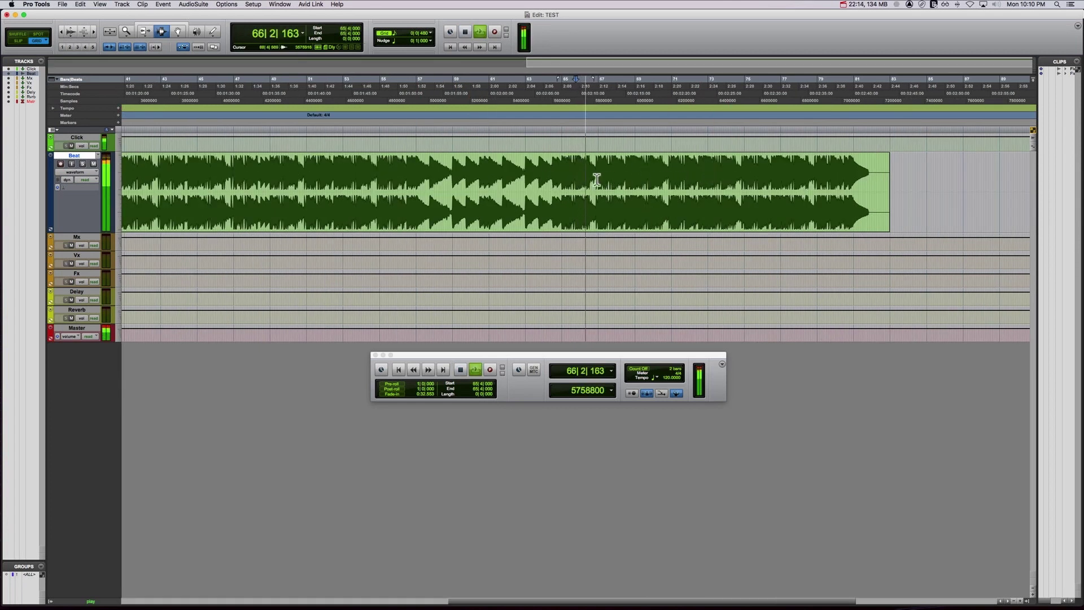
{"action": "key", "text": "space"}
{"action": "scroll", "coordinate": [593, 164], "scroll_direction": "left", "scroll_amount": 5}
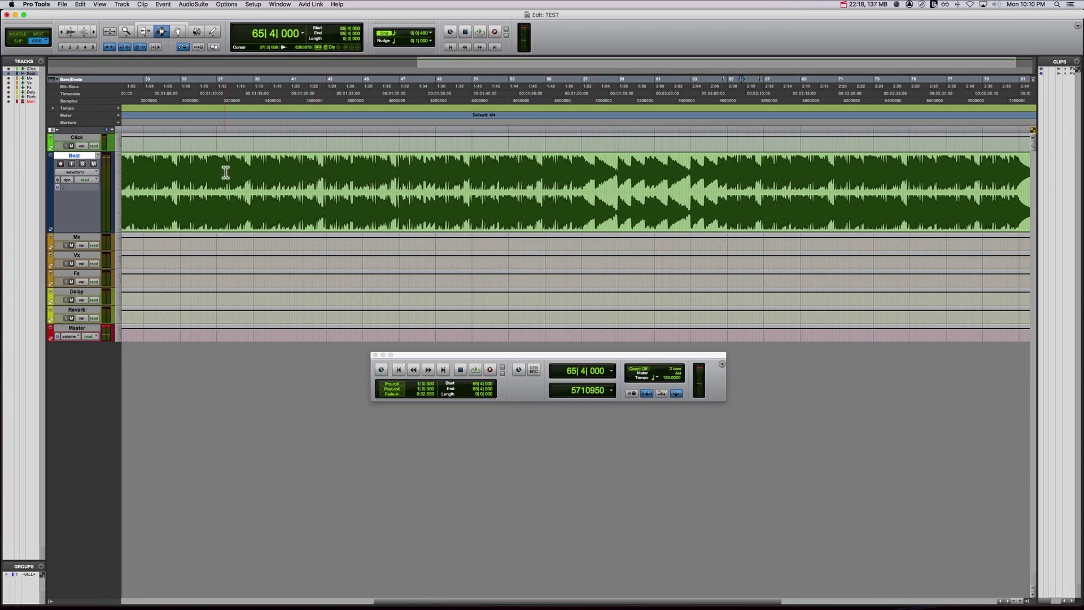
{"action": "scroll", "coordinate": [237, 174], "scroll_direction": "left", "scroll_amount": 1}
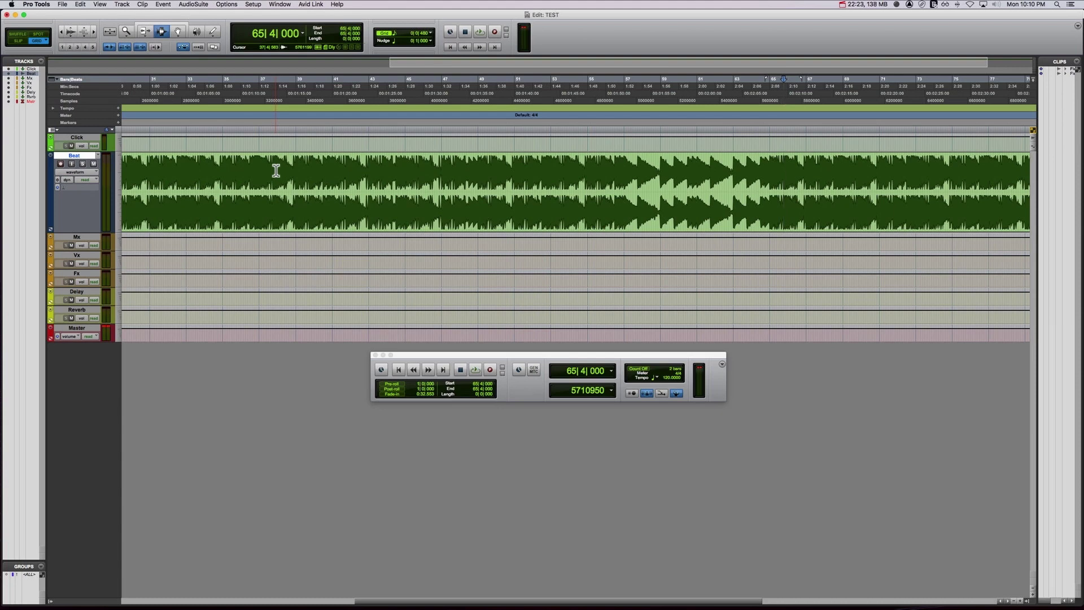
{"action": "key", "text": "super+bracketleft"}
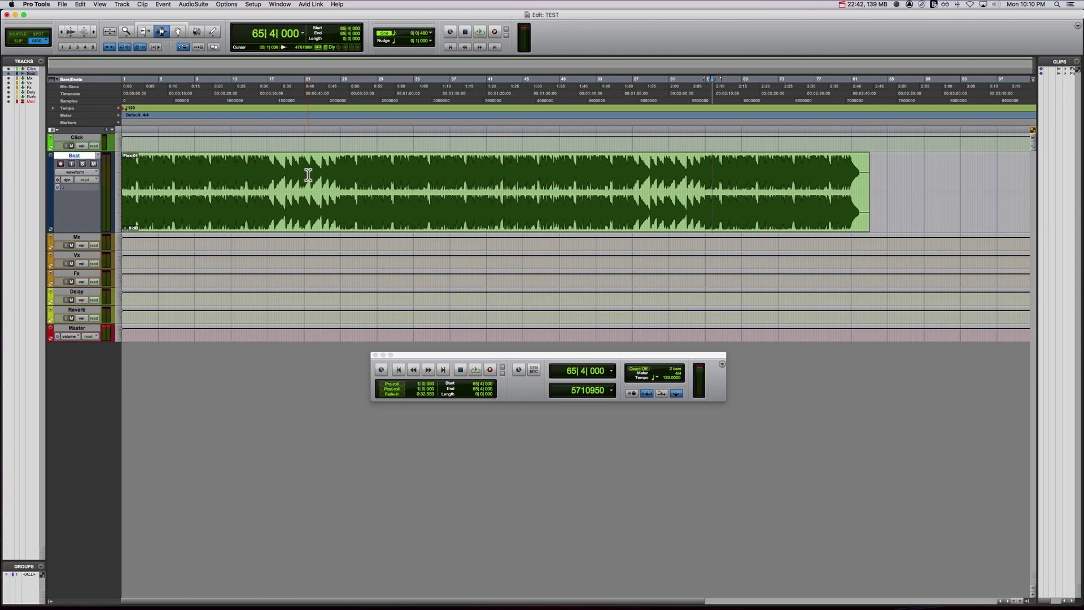
{"action": "left_click", "coordinate": [675, 378]}
{"action": "left_click", "coordinate": [668, 378]}
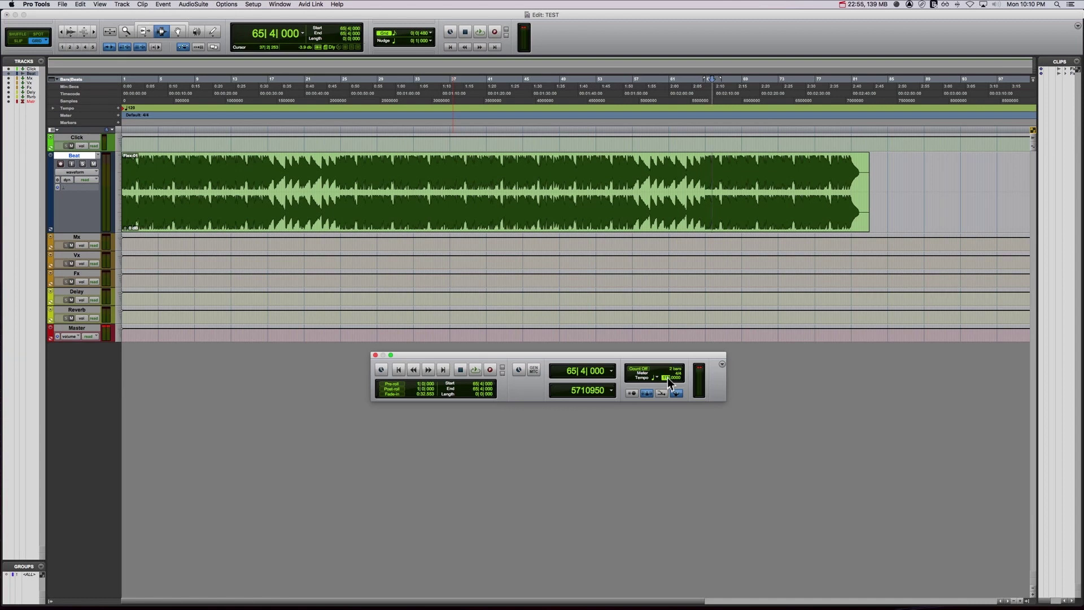
{"action": "key", "text": "Return"}
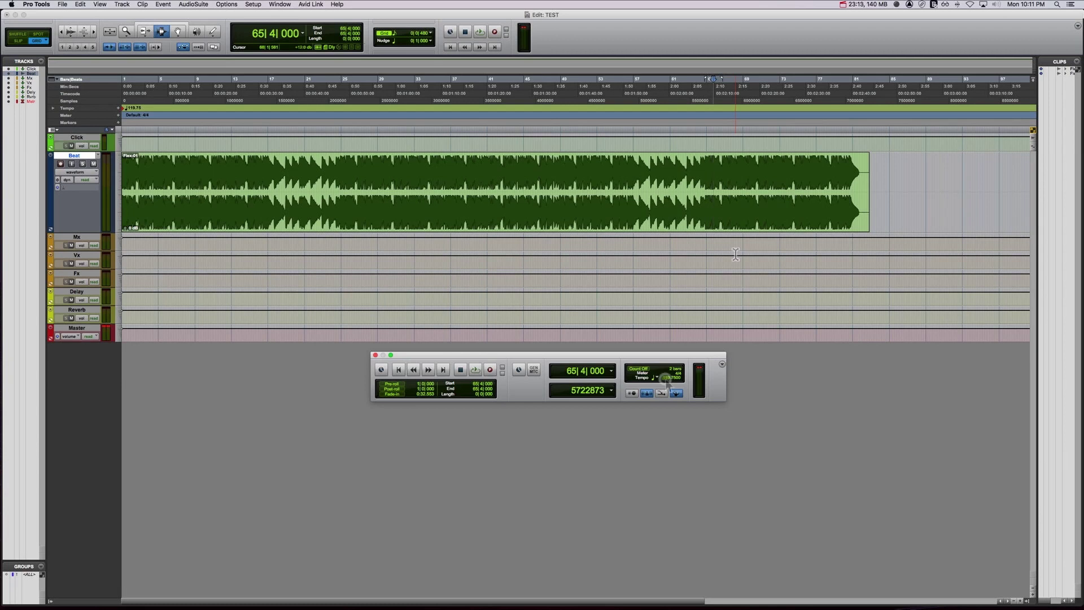
{"action": "left_click", "coordinate": [667, 378]}
{"action": "type", "text": "120"}
{"action": "key", "text": "Return"}
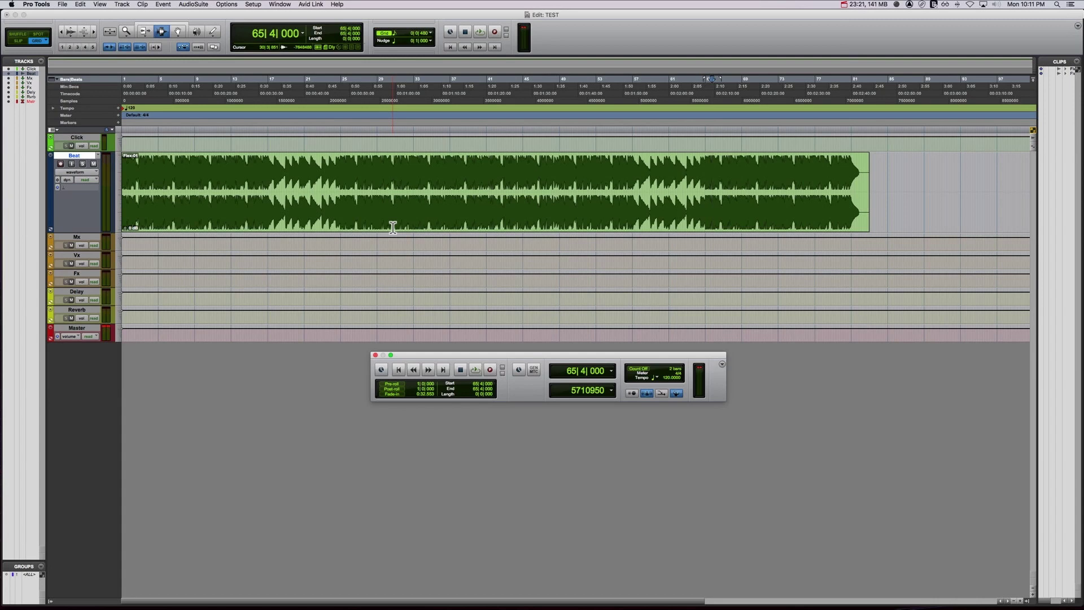
Cut the Flex-01 clip from the Beat track and paste it at bar 27
{"action": "key", "text": "super+1"}
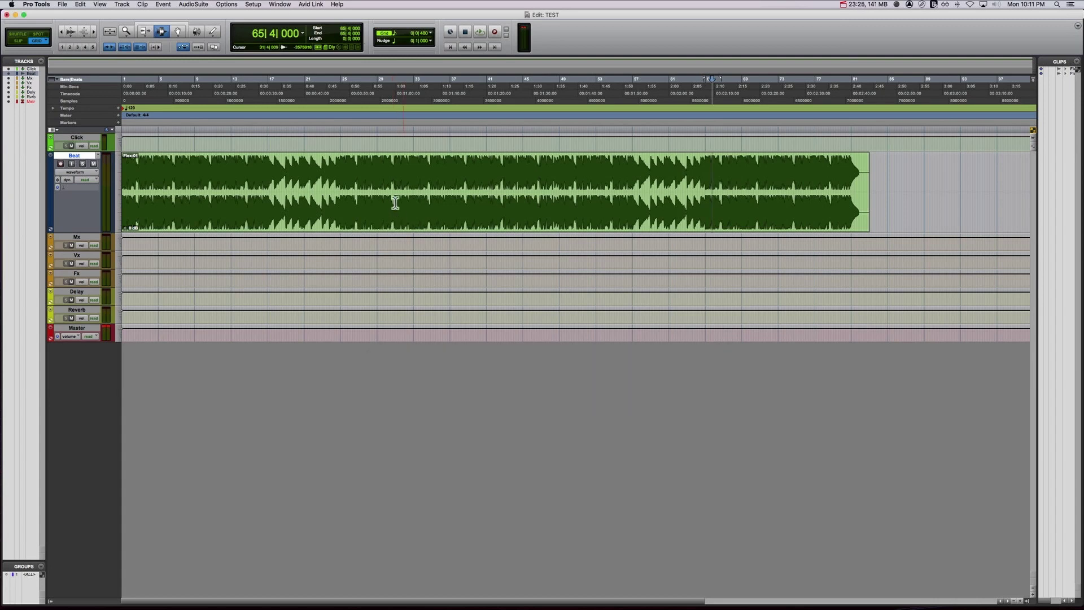
{"action": "double_click", "coordinate": [394, 203]}
{"action": "key", "text": "super+bracketright"}
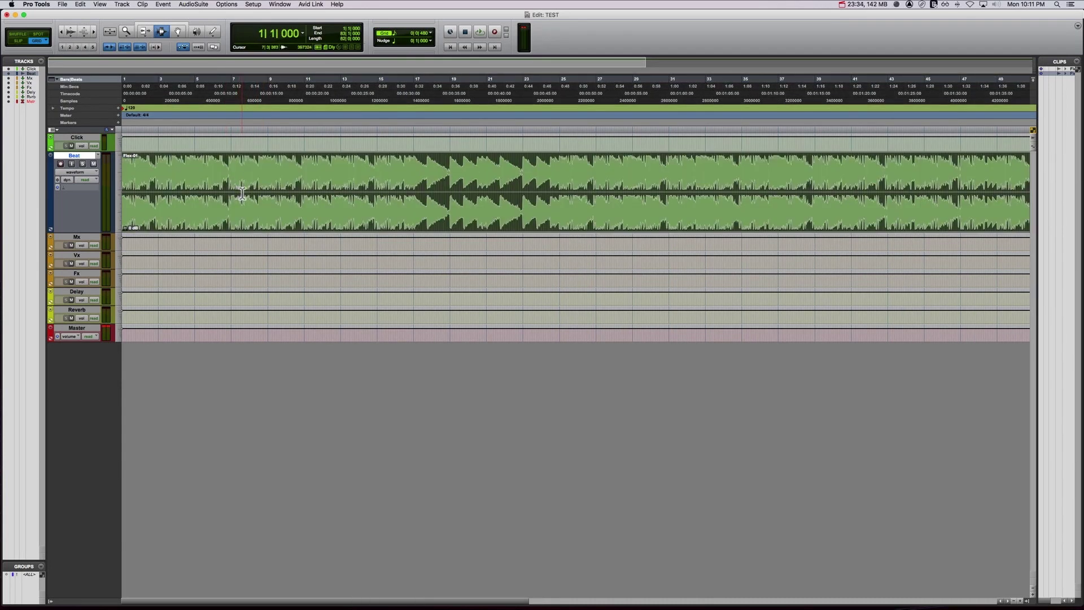
{"action": "key", "text": "Delete"}
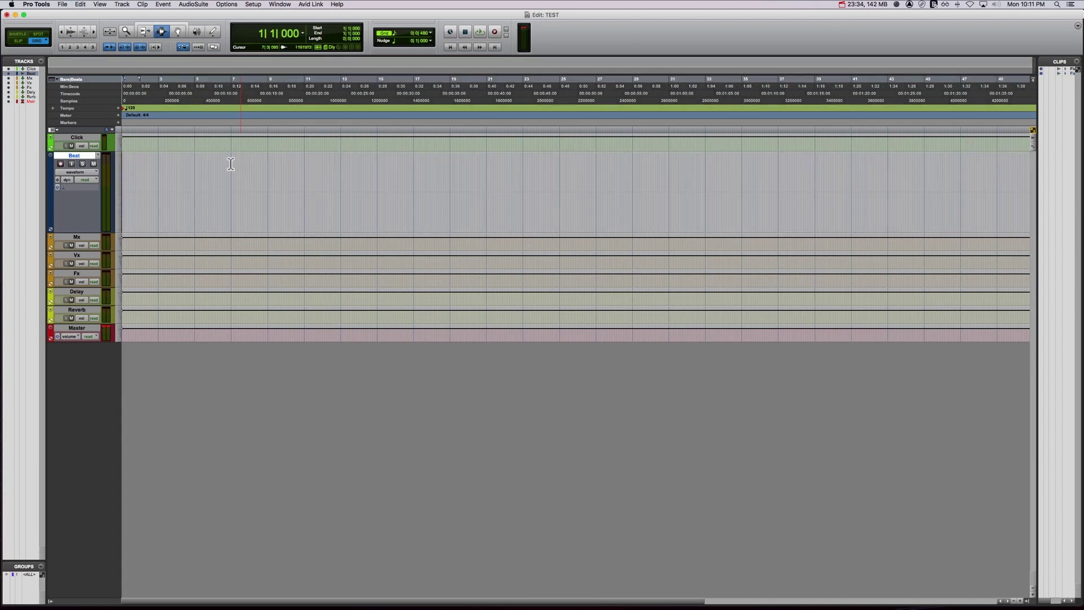
{"action": "left_click", "coordinate": [596, 179]}
{"action": "key", "text": "super+v"}
Set the grid value to 1/4 note and select the moved Flex-01 clip
{"action": "left_click", "coordinate": [397, 40]}
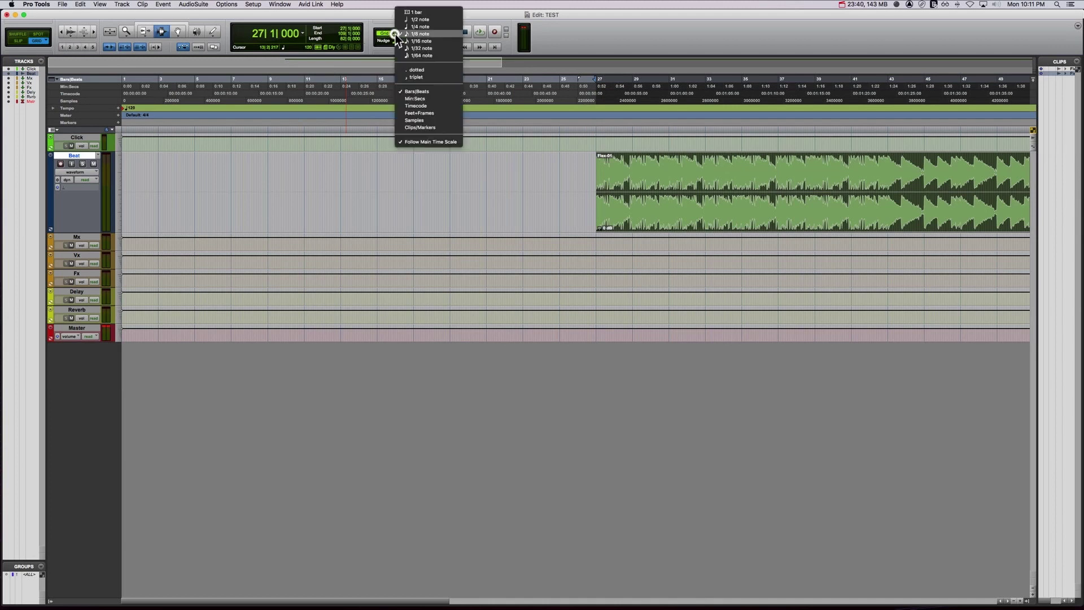
{"action": "left_click", "coordinate": [402, 28]}
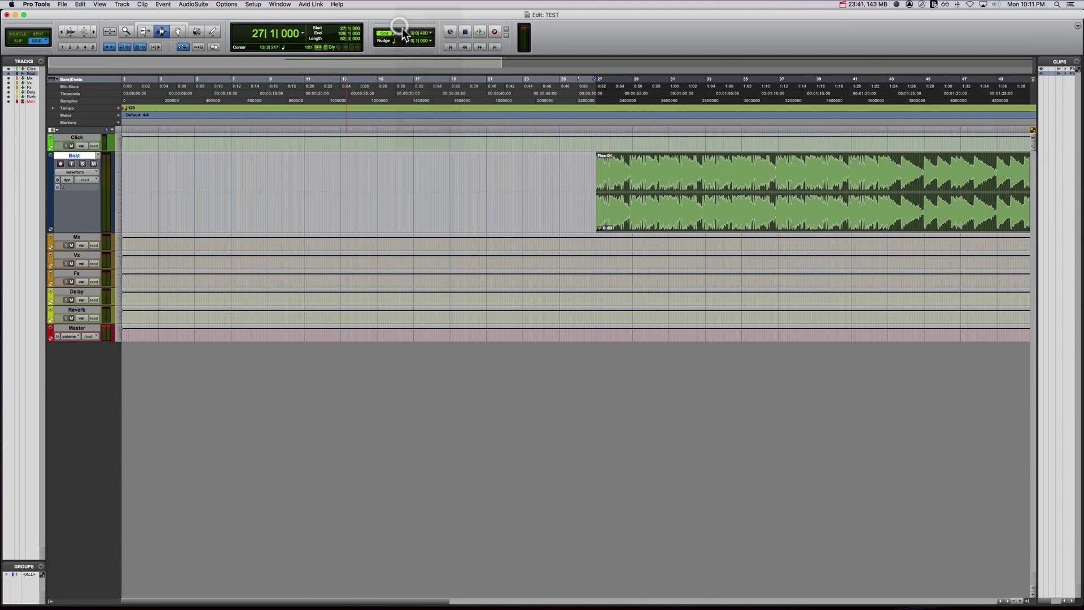
{"action": "double_click", "coordinate": [598, 169]}
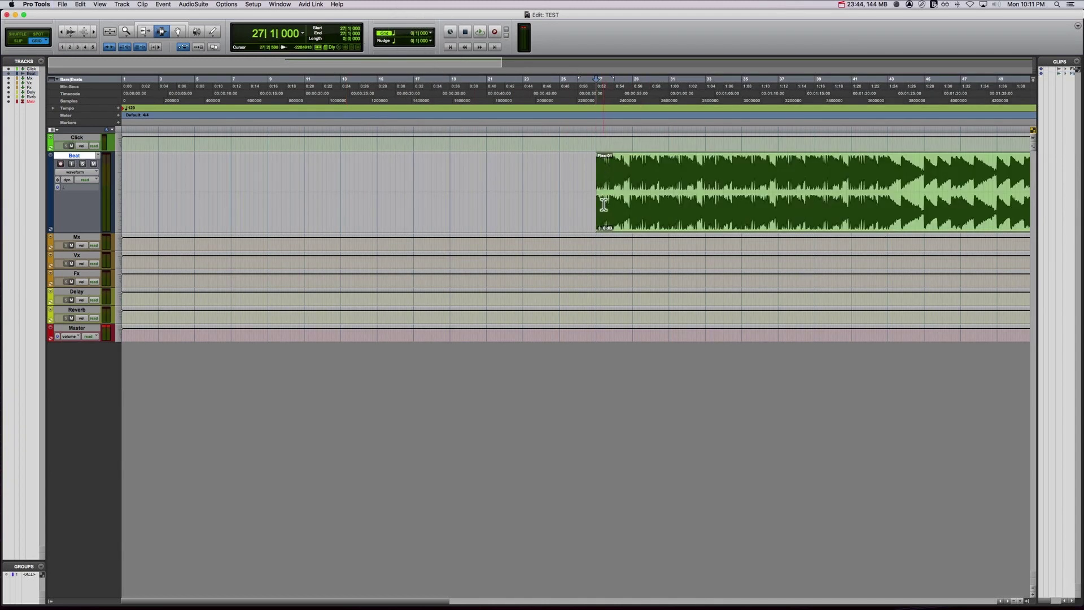
Use the TCE Trim tool to stretch the Flex clip's start back to bar 19, then enable the Smart Tool
{"action": "key", "text": "super+bracketright"}
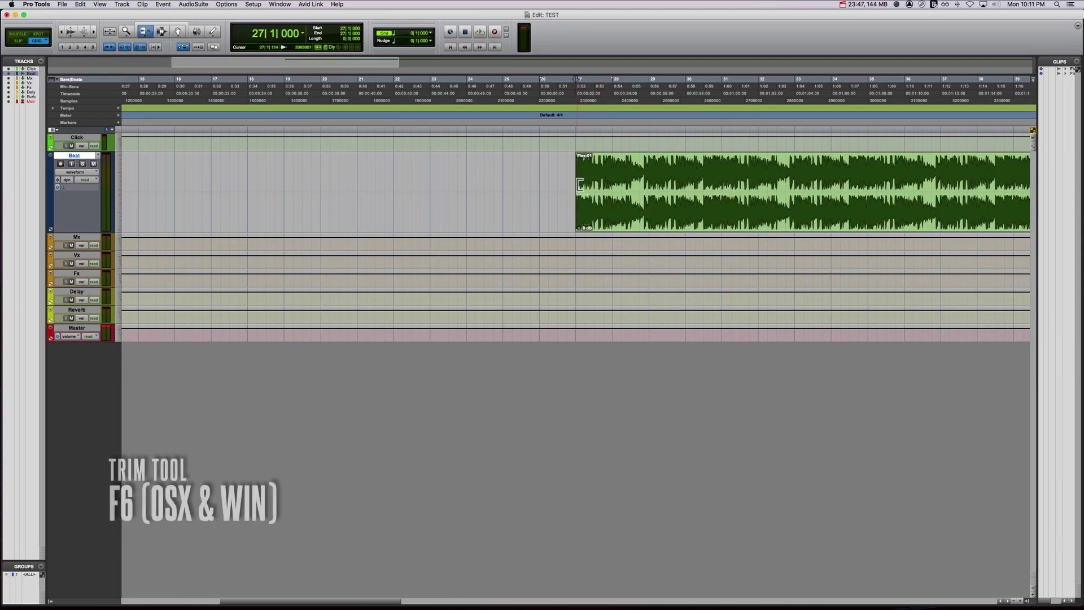
{"action": "key", "text": "F6"}
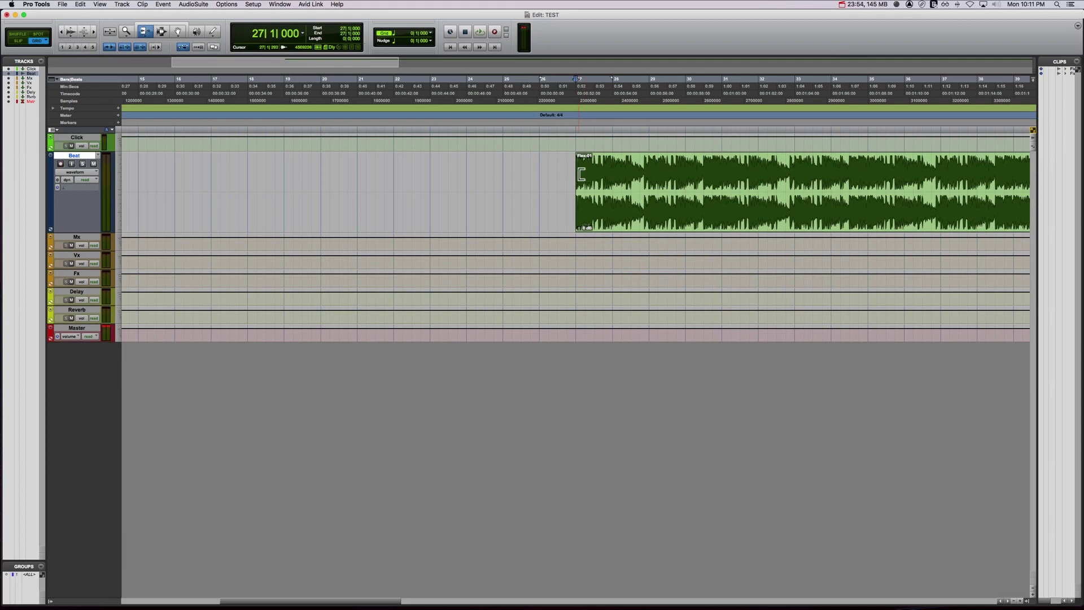
{"action": "key", "text": "F6"}
{"action": "left_click_drag", "start_coordinate": [583, 175], "coordinate": [201, 179]}
{"action": "key", "text": "F7"}
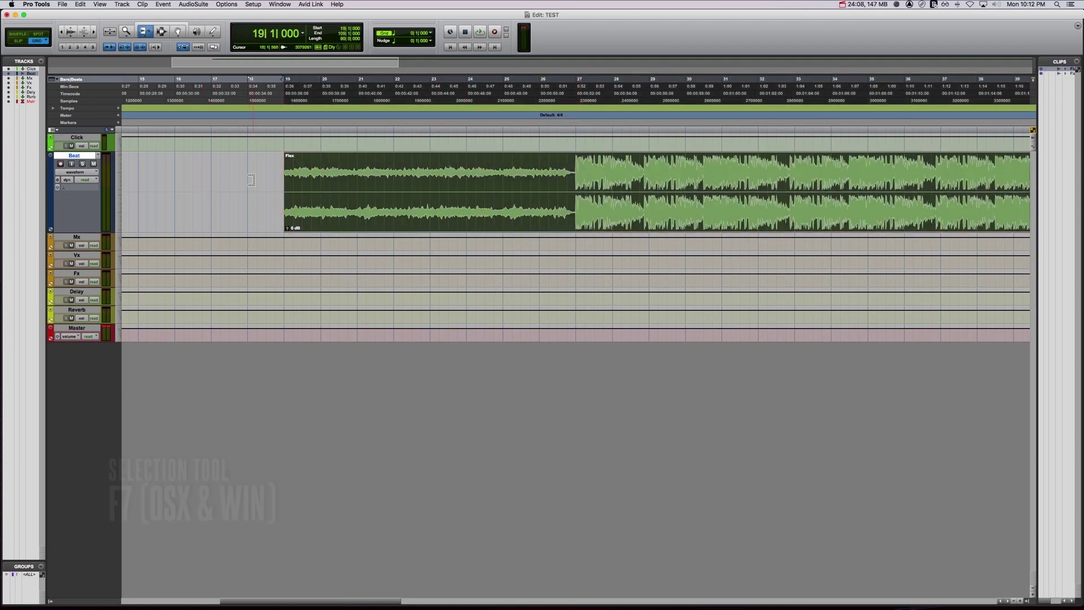
{"action": "double_click", "coordinate": [284, 170]}
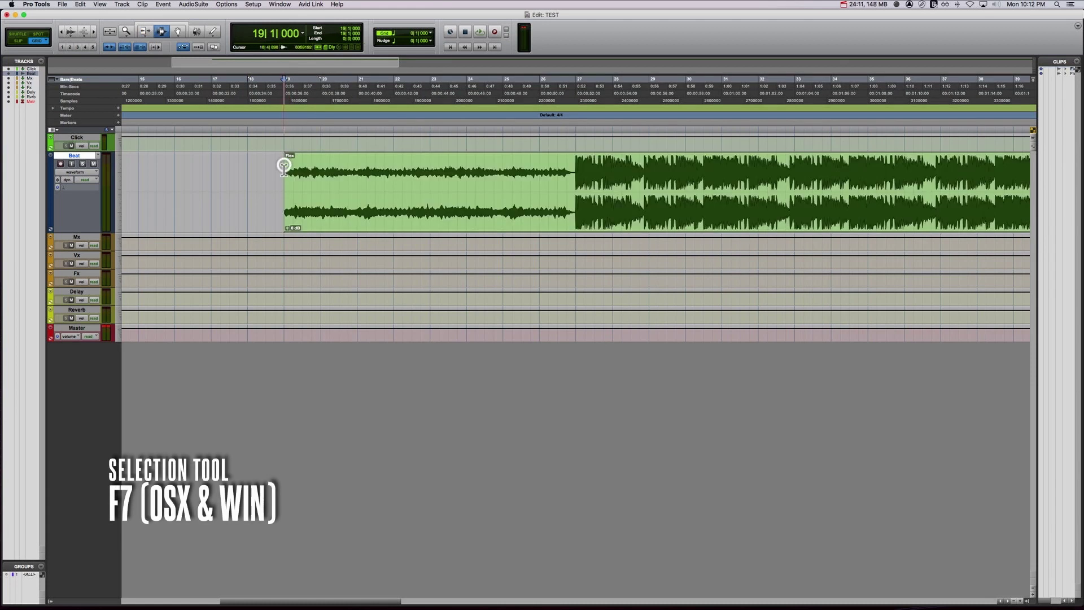
{"action": "left_click", "coordinate": [164, 26]}
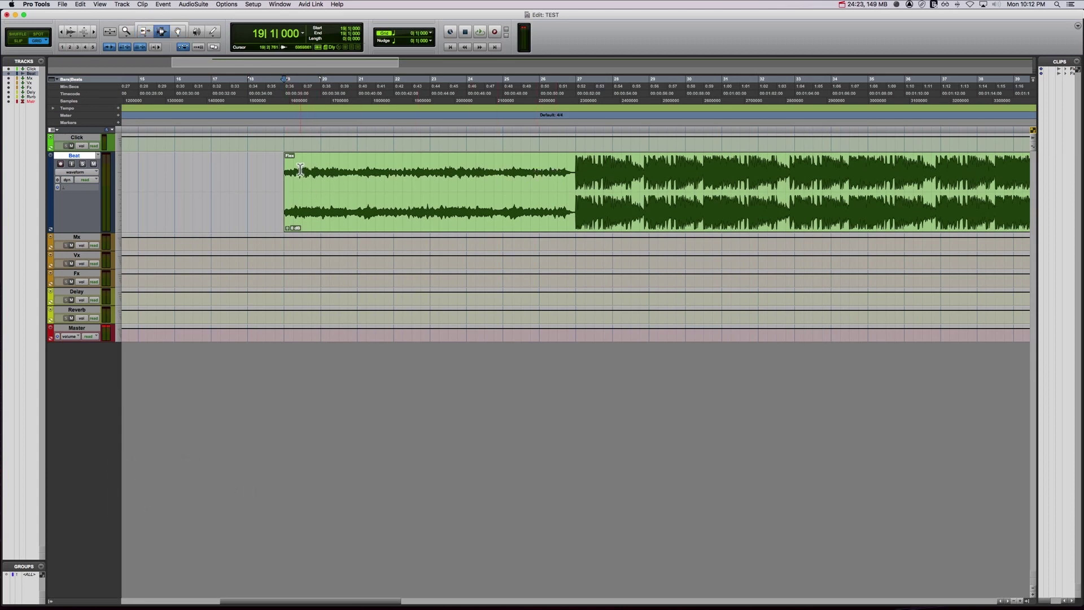
Select the stretched clip from 19|1 at sample level and consolidate it into Beat_01
{"action": "key", "text": "super+bracketright"}
{"action": "key", "text": "super+bracketright"}
{"action": "key", "text": "super+bracketright"}
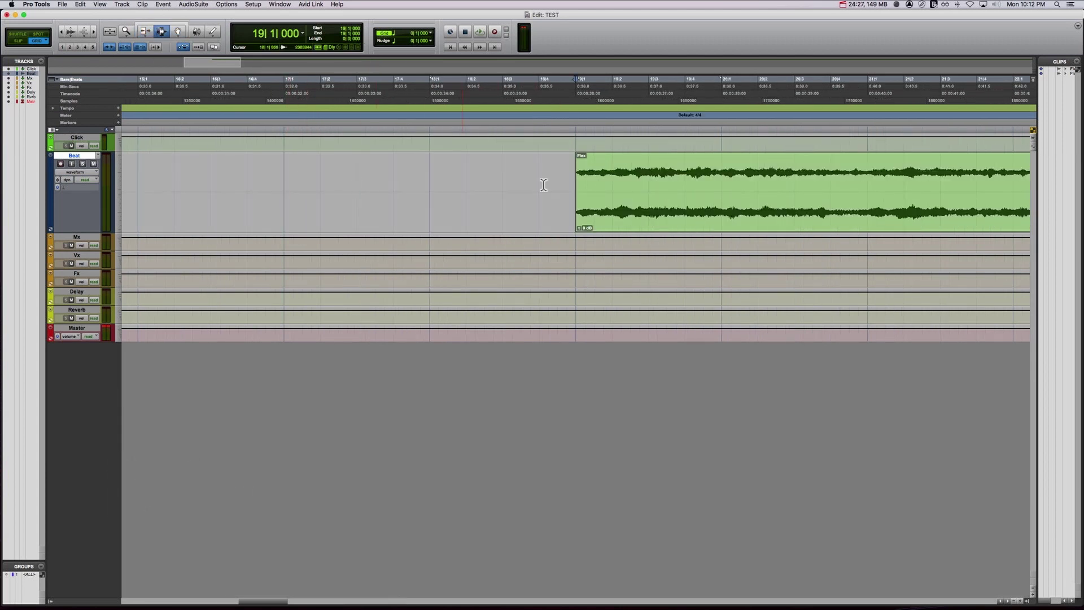
{"action": "key", "text": "super+bracketright"}
{"action": "key", "text": "super+bracketright"}
{"action": "key", "text": "super+bracketright"}
{"action": "key", "text": "super+bracketright"}
{"action": "key", "text": "super+bracketright"}
{"action": "key", "text": "super+bracketright"}
{"action": "key", "text": "super+bracketright"}
{"action": "key", "text": "super+bracketright"}
{"action": "key", "text": "super+bracketright"}
{"action": "key", "text": "super+bracketright"}
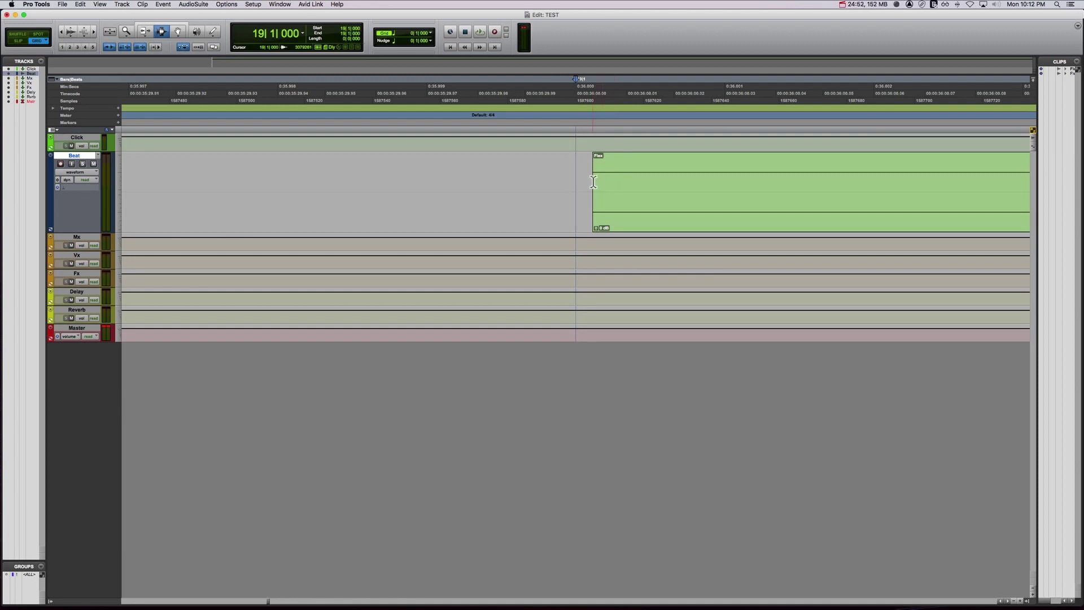
{"action": "scroll", "coordinate": [582, 175], "scroll_direction": "down", "scroll_amount": 2}
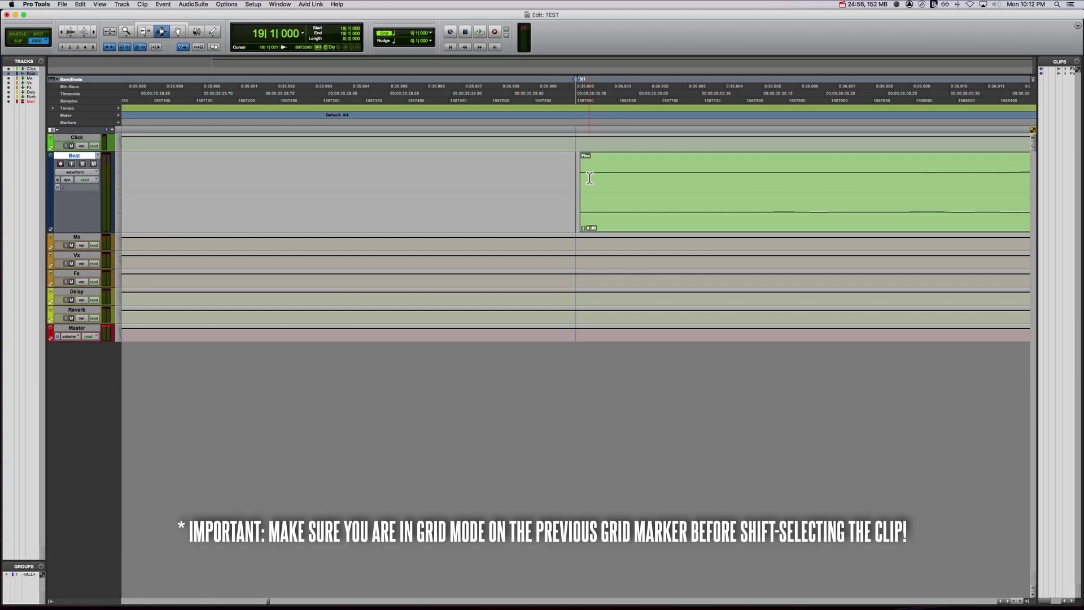
{"action": "left_click", "coordinate": [593, 179], "text": "shift"}
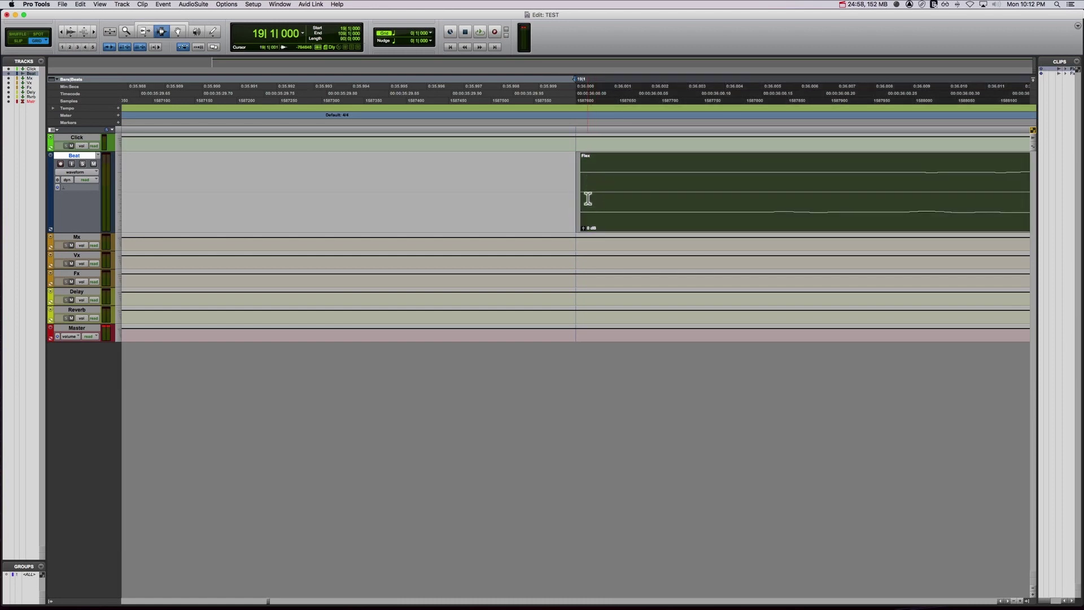
{"action": "scroll", "coordinate": [588, 198], "scroll_direction": "down", "scroll_amount": 15}
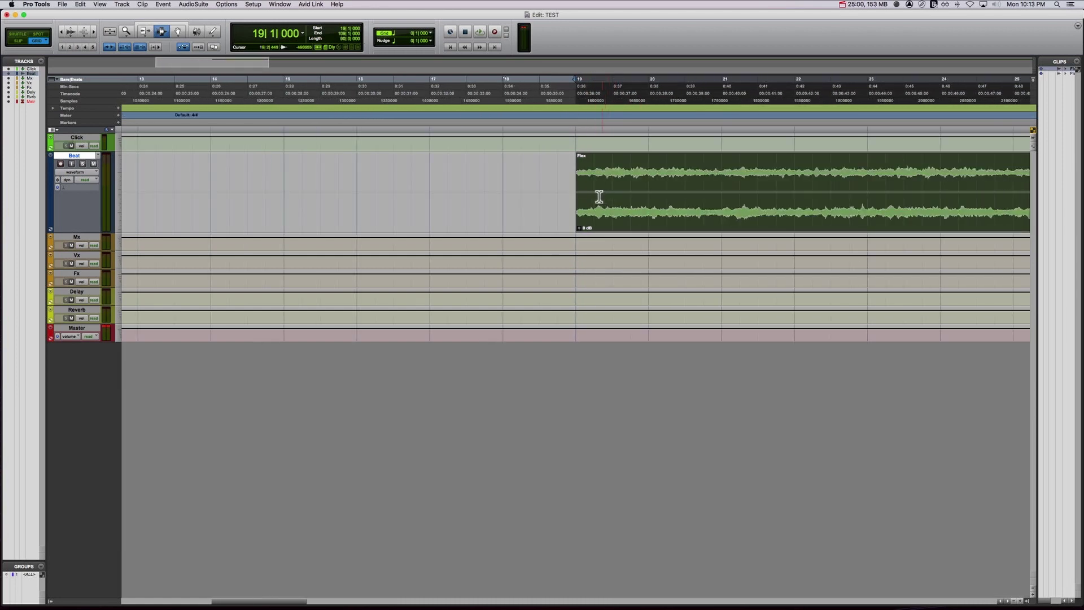
{"action": "scroll", "coordinate": [591, 196], "scroll_direction": "up", "scroll_amount": 15}
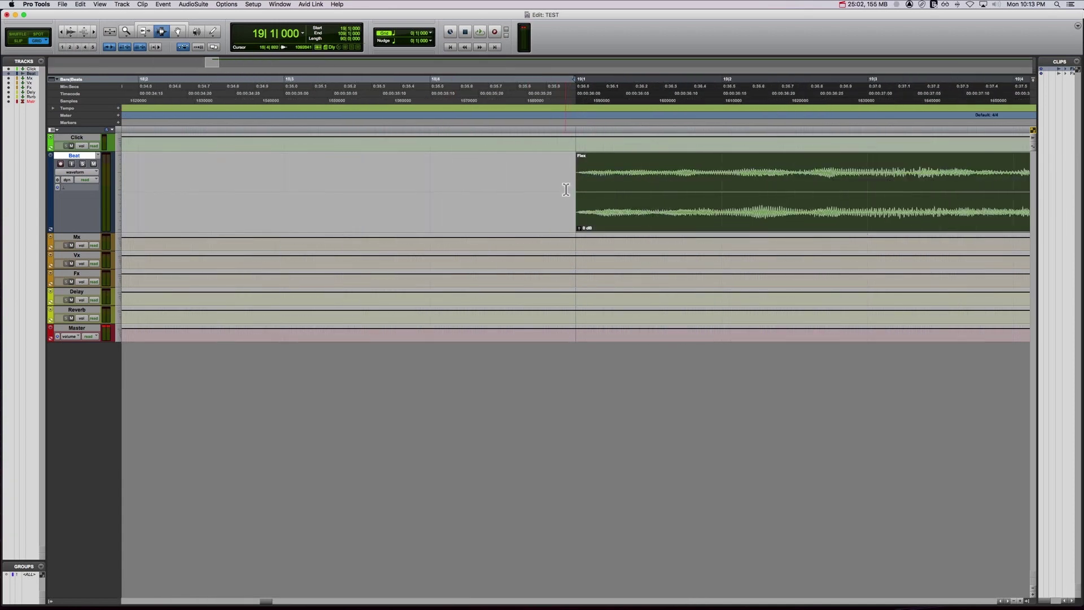
{"action": "scroll", "coordinate": [568, 186], "scroll_direction": "up", "scroll_amount": 4}
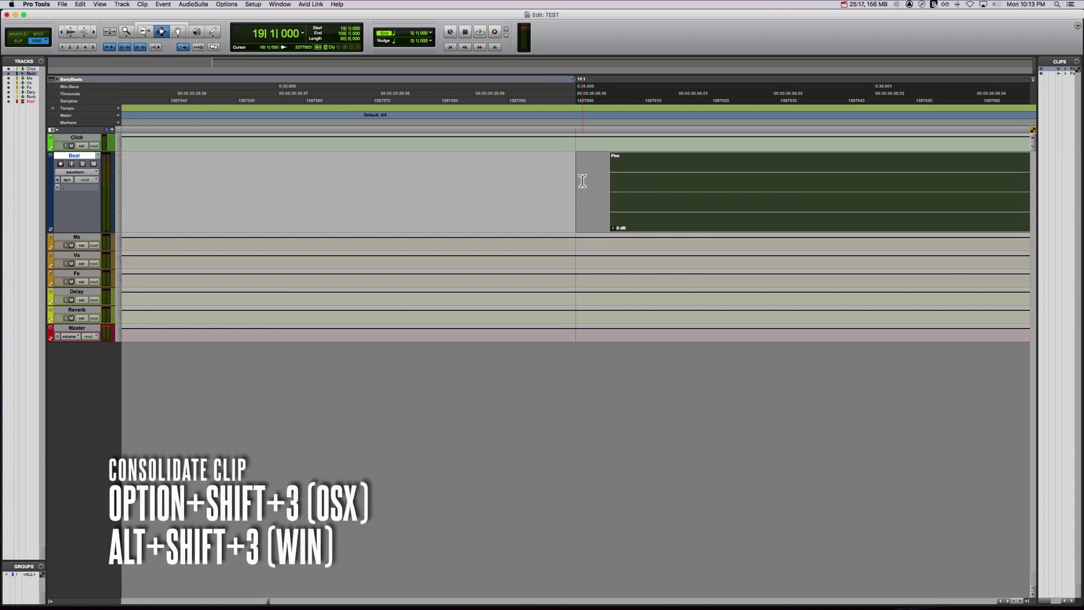
{"action": "key", "text": "alt+shift+3"}
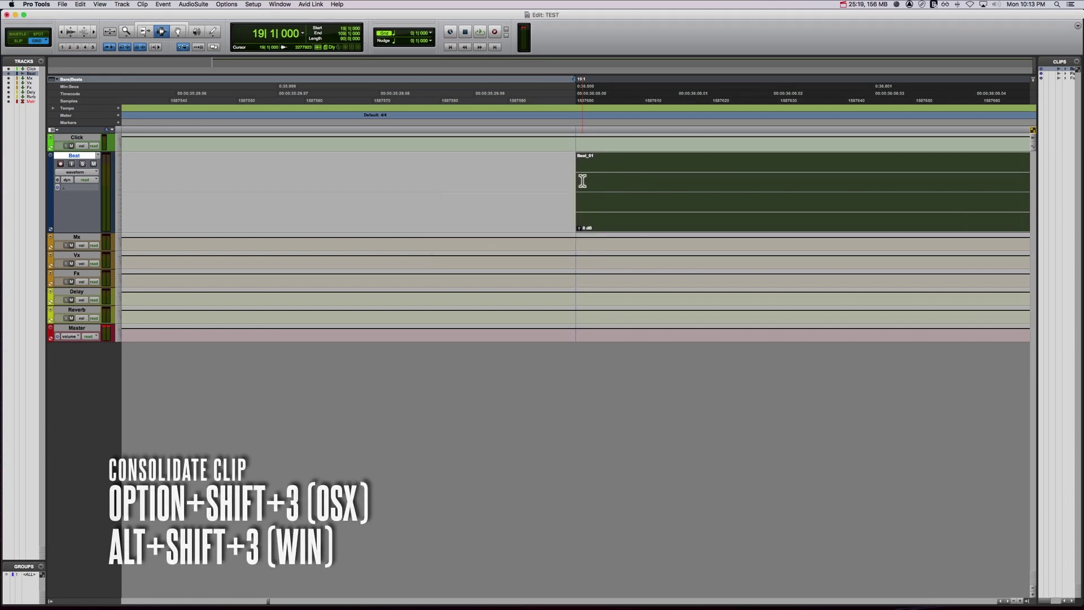
{"action": "key", "text": "super+bracketleft"}
{"action": "key", "text": "super+bracketleft"}
{"action": "key", "text": "super+bracketleft"}
{"action": "key", "text": "super+bracketleft"}
{"action": "key", "text": "super+bracketleft"}
{"action": "key", "text": "super+bracketleft"}
{"action": "key", "text": "super+bracketleft"}
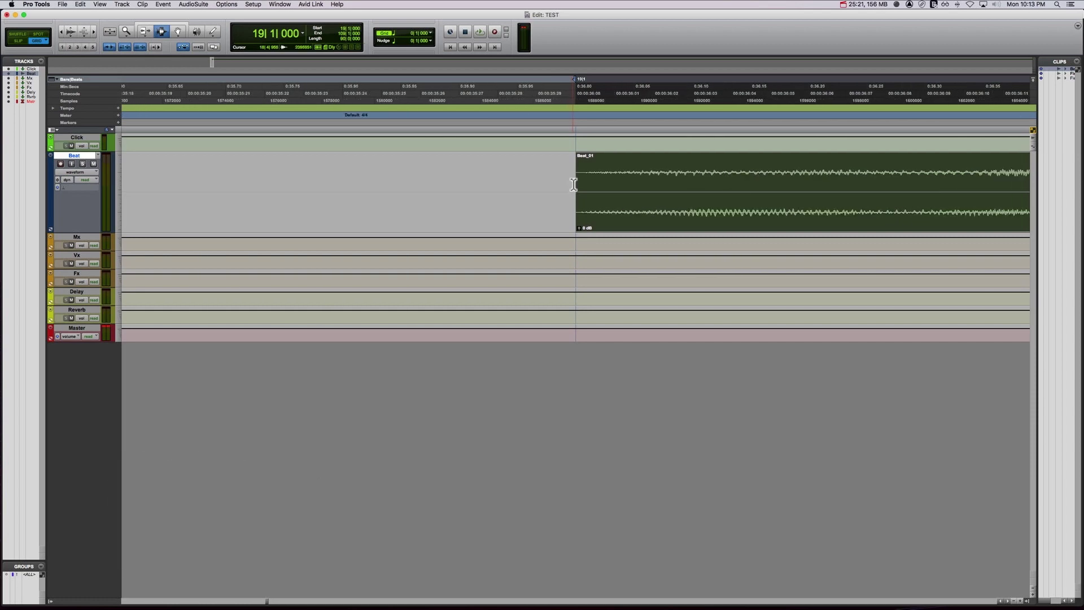
{"action": "left_click", "coordinate": [576, 170]}
Cut the Beat_01 clip and paste it at bar 5, zooming in to check its start
{"action": "key", "text": "super+bracketleft"}
{"action": "key", "text": "super+bracketleft"}
{"action": "key", "text": "super+bracketleft"}
{"action": "key", "text": "super+bracketleft"}
{"action": "key", "text": "super+bracketleft"}
{"action": "key", "text": "super+bracketleft"}
{"action": "key", "text": "super+bracketleft"}
{"action": "key", "text": "super+bracketleft"}
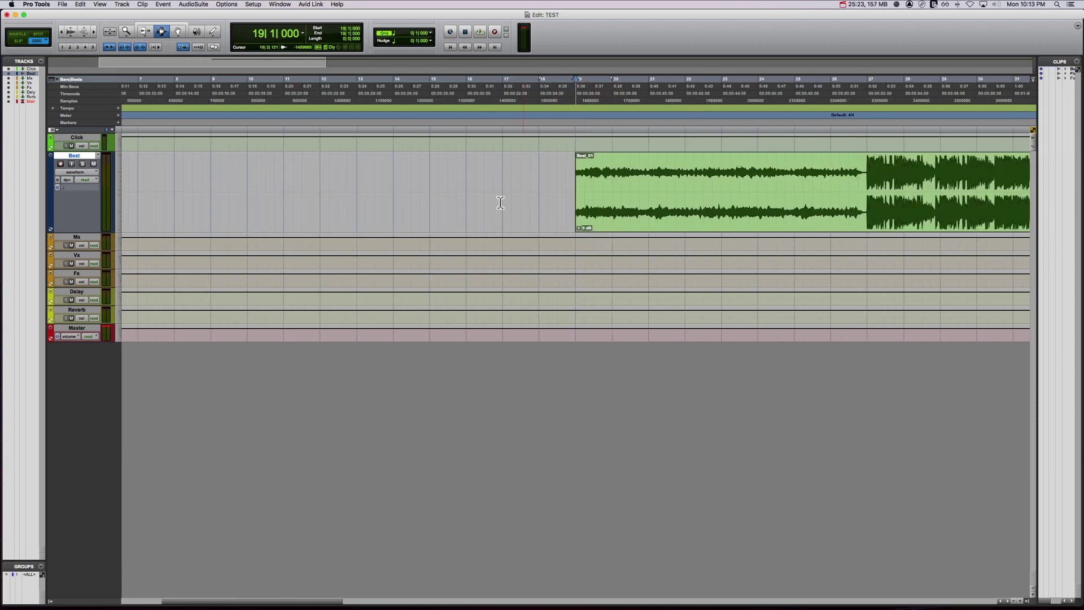
{"action": "key", "text": "super+bracketleft"}
{"action": "double_click", "coordinate": [351, 187]}
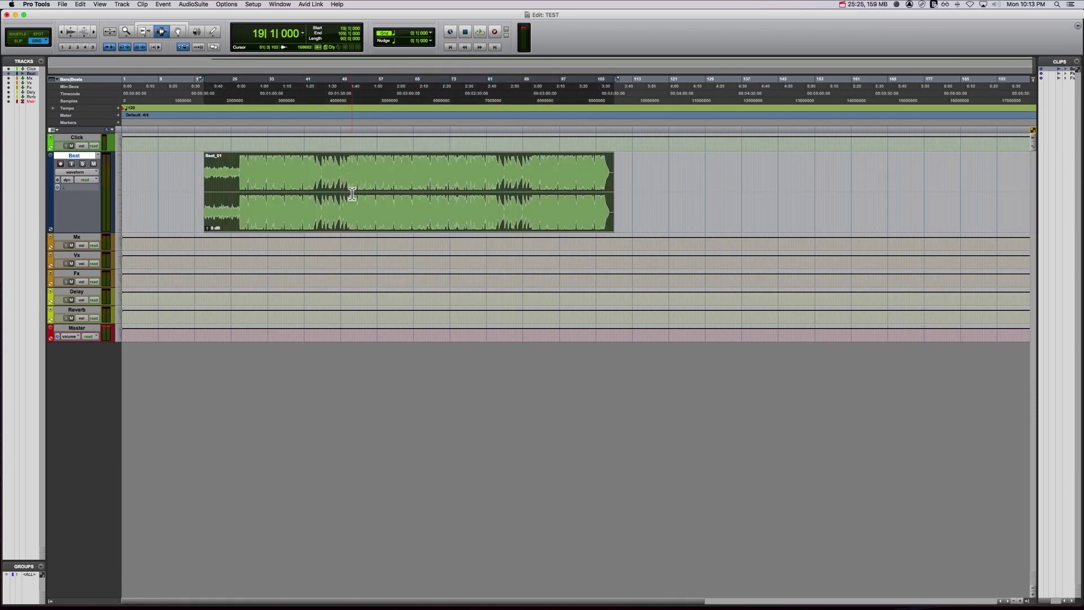
{"action": "key", "text": "Delete"}
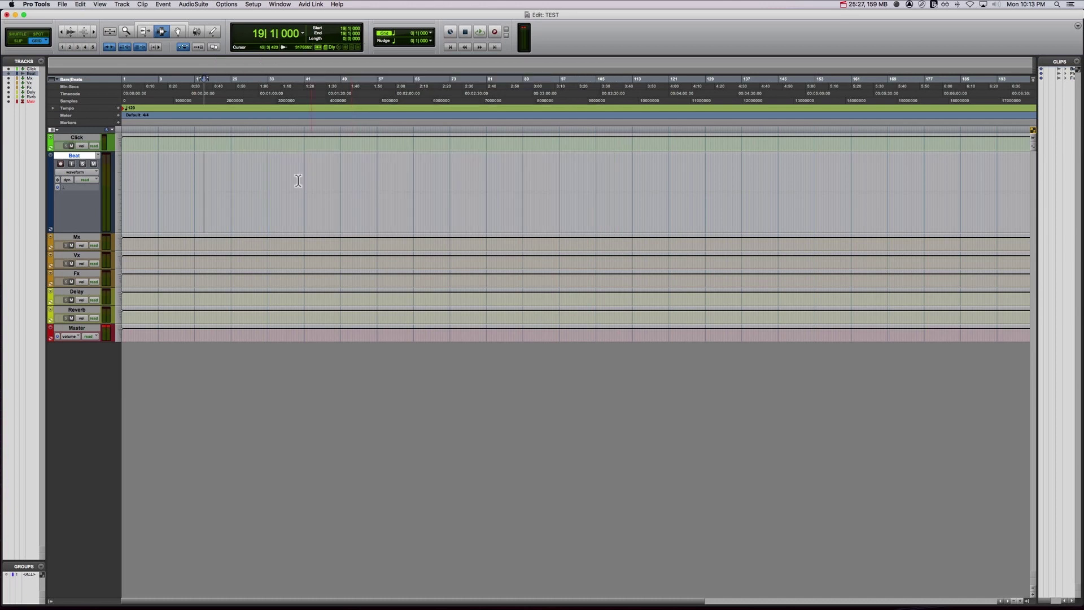
{"action": "key", "text": "super+bracketleft"}
{"action": "key", "text": "super+bracketleft"}
{"action": "key", "text": "super+bracketleft"}
{"action": "key", "text": "super+bracketleft"}
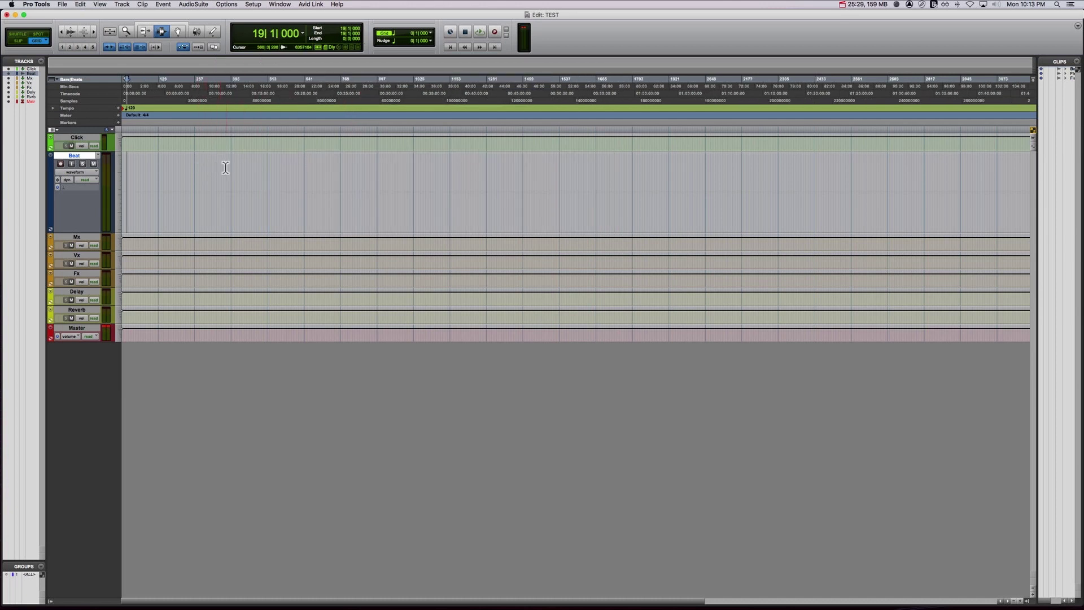
{"action": "key", "text": "super+bracketright"}
{"action": "key", "text": "super+bracketright"}
{"action": "key", "text": "super+bracketright"}
{"action": "key", "text": "super+bracketright"}
{"action": "key", "text": "super+bracketright"}
{"action": "key", "text": "super+bracketright"}
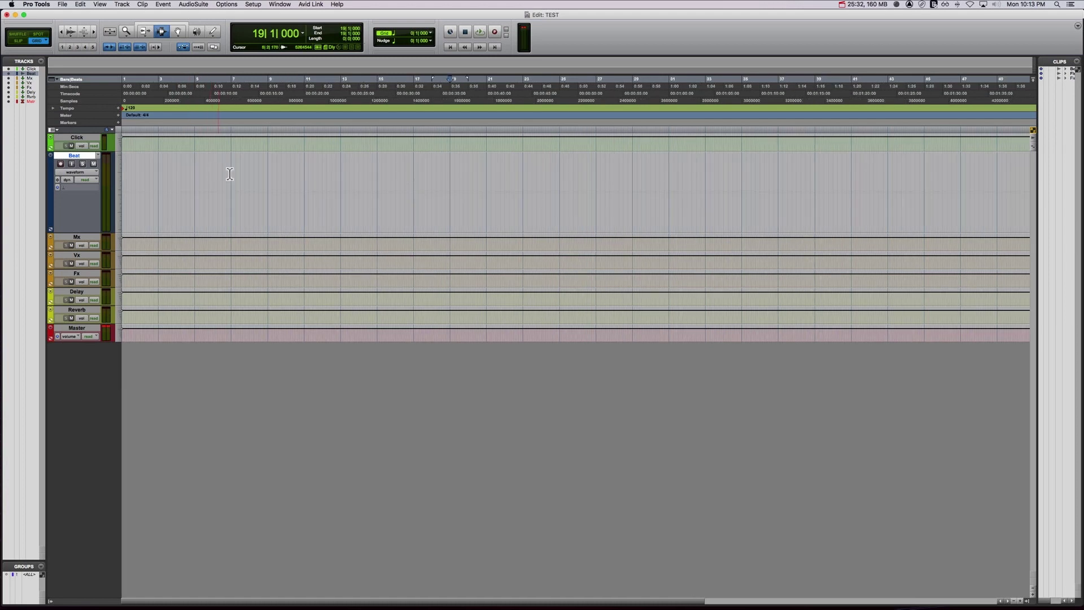
{"action": "left_click", "coordinate": [194, 177]}
{"action": "key", "text": "super+v"}
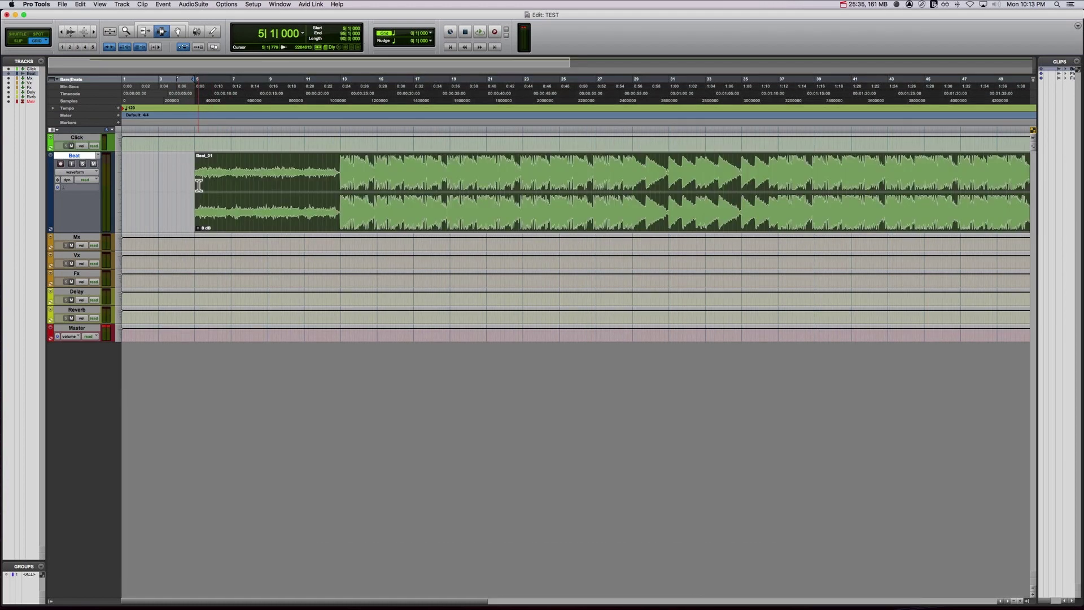
{"action": "key", "text": "super+bracketright"}
{"action": "key", "text": "super+bracketright"}
{"action": "key", "text": "super+bracketright"}
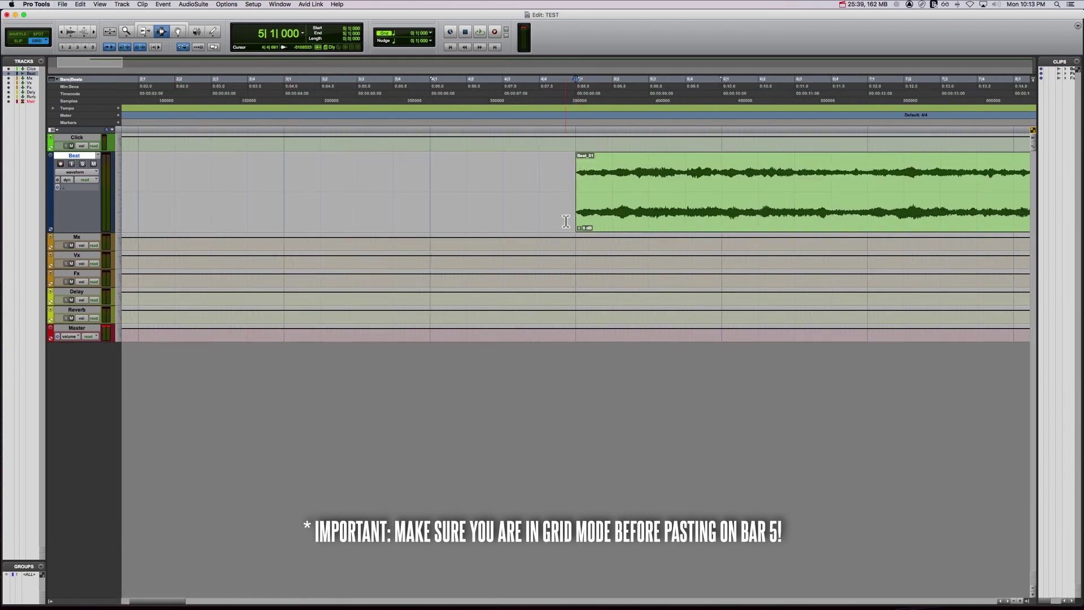
{"action": "key", "text": "super+bracketleft"}
{"action": "key", "text": "super+bracketleft"}
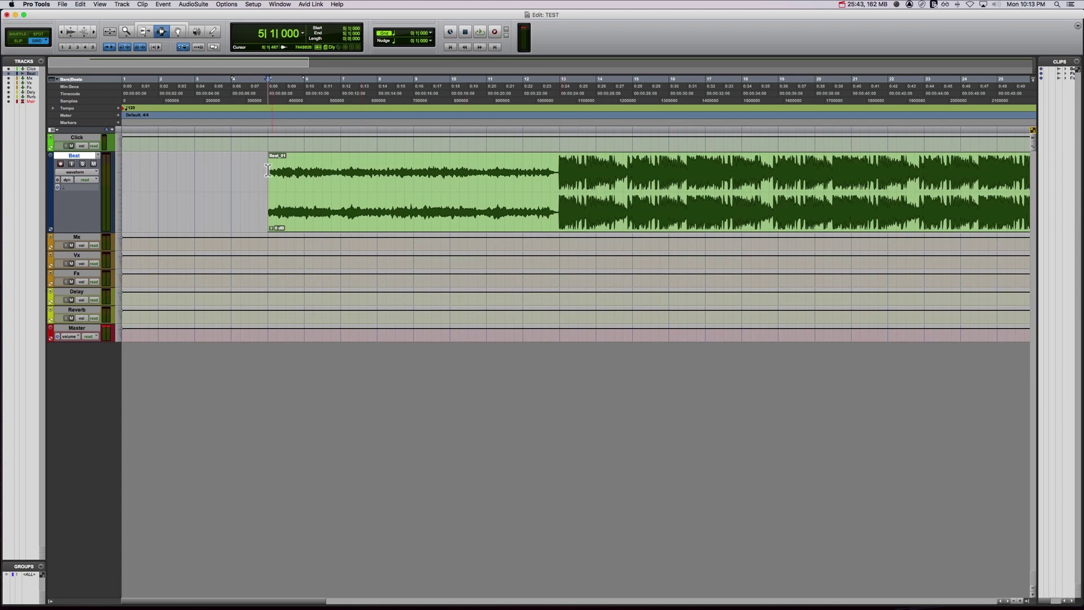
Test-drag Beat_01 to bar 1, then undo so it stays at bar 5
{"action": "left_click", "coordinate": [249, 188]}
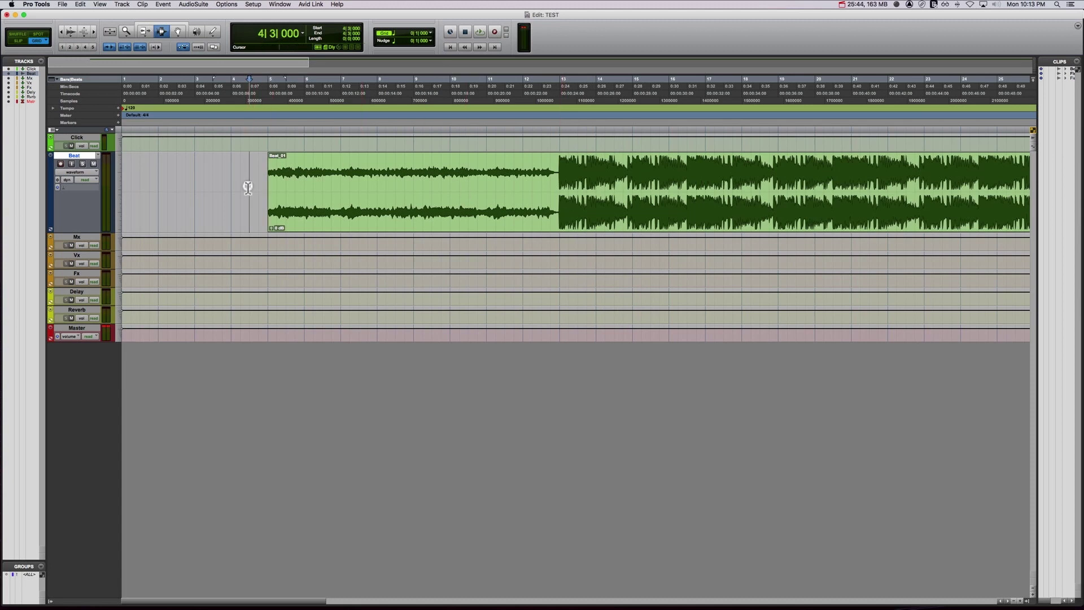
{"action": "left_click", "coordinate": [277, 176]}
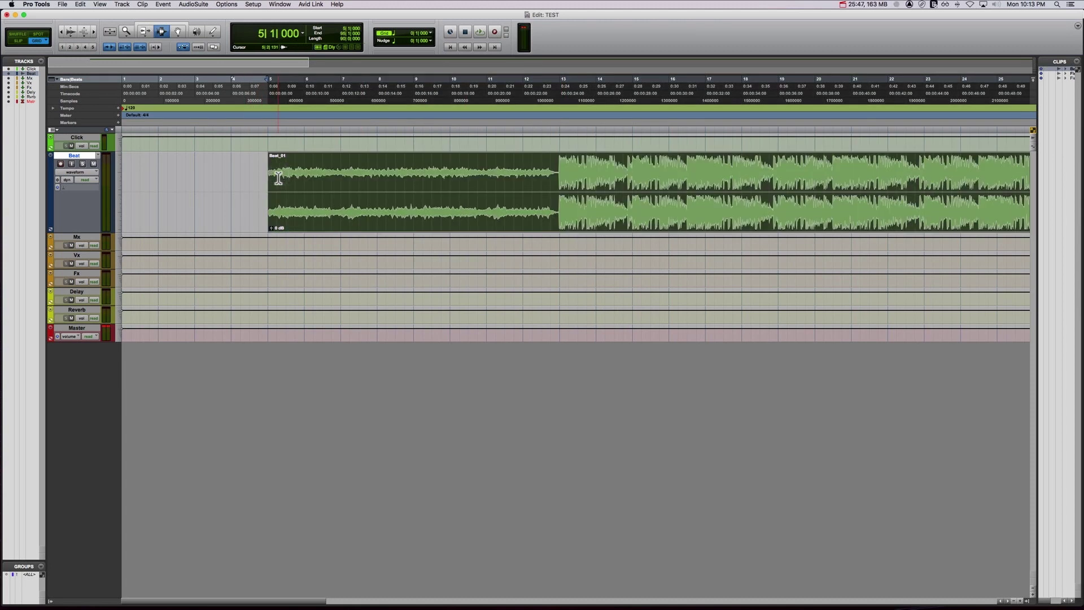
{"action": "left_click_drag", "start_coordinate": [277, 176], "coordinate": [131, 176]}
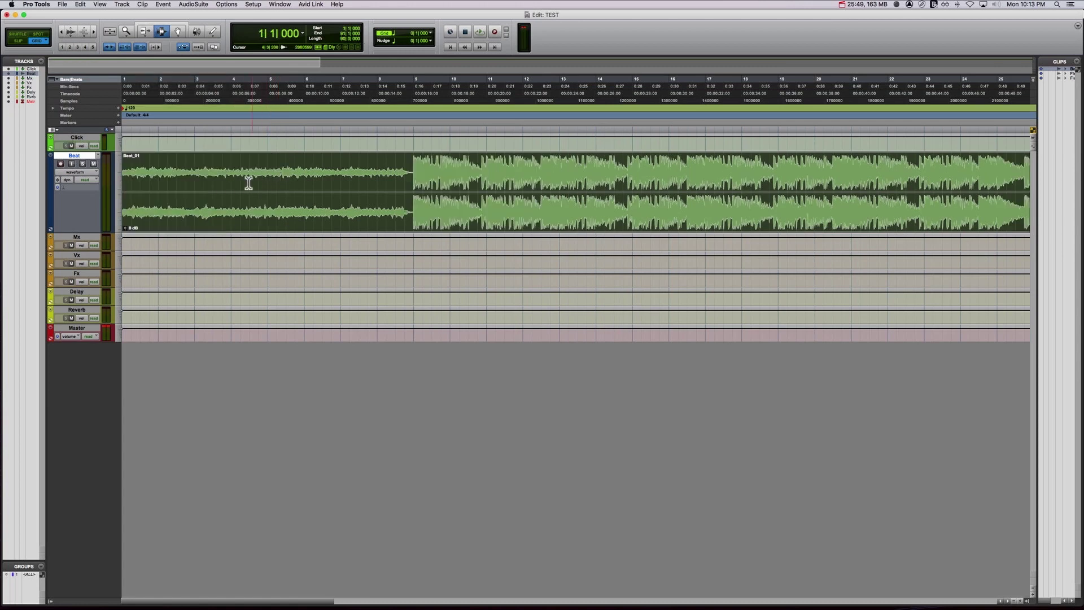
{"action": "key", "text": "super+z"}
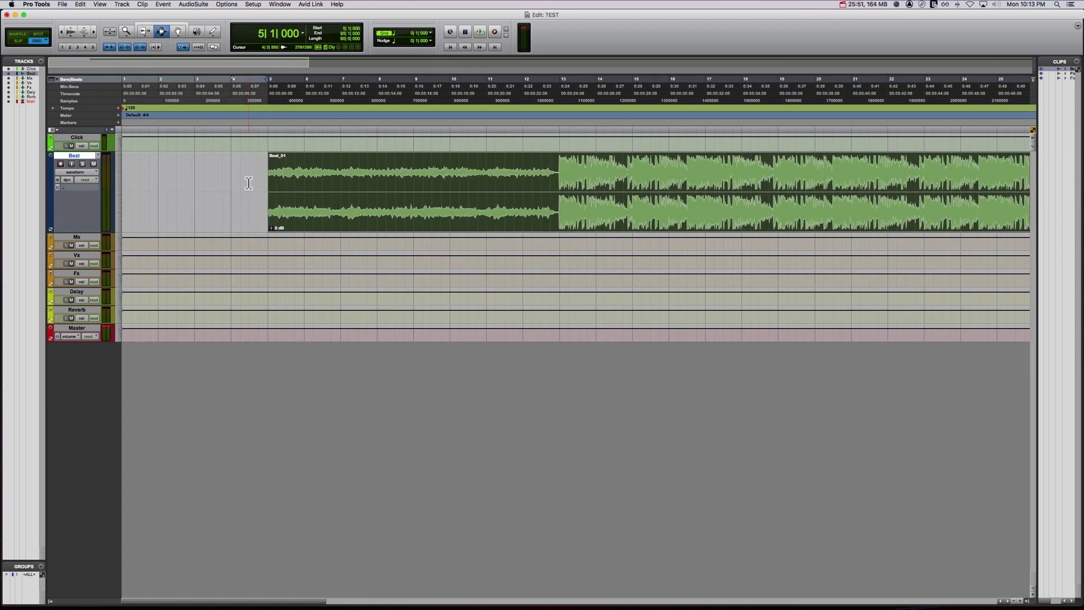
{"action": "left_click", "coordinate": [268, 169]}
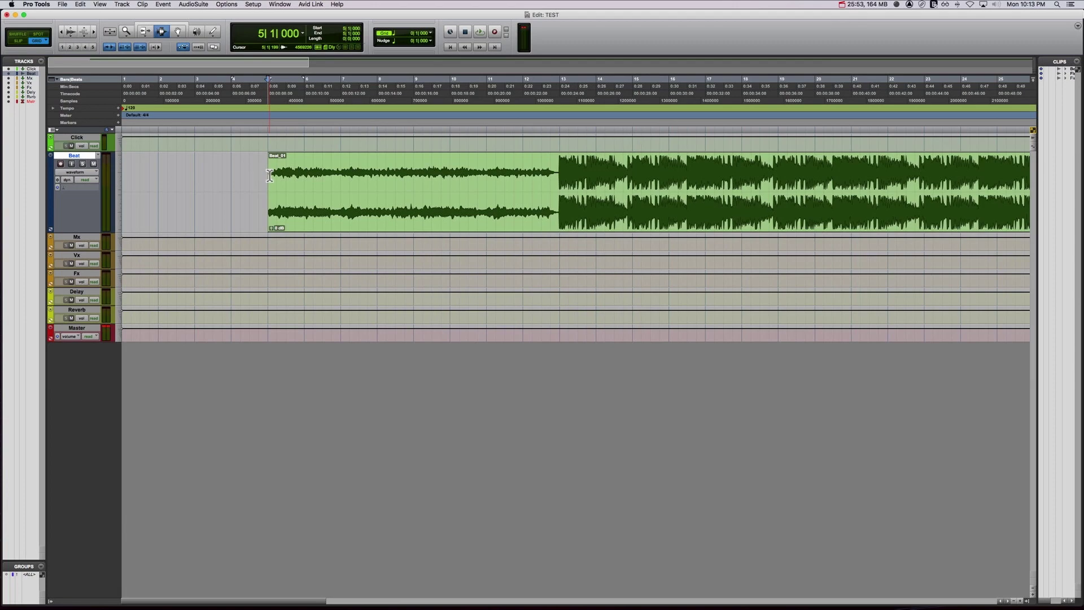